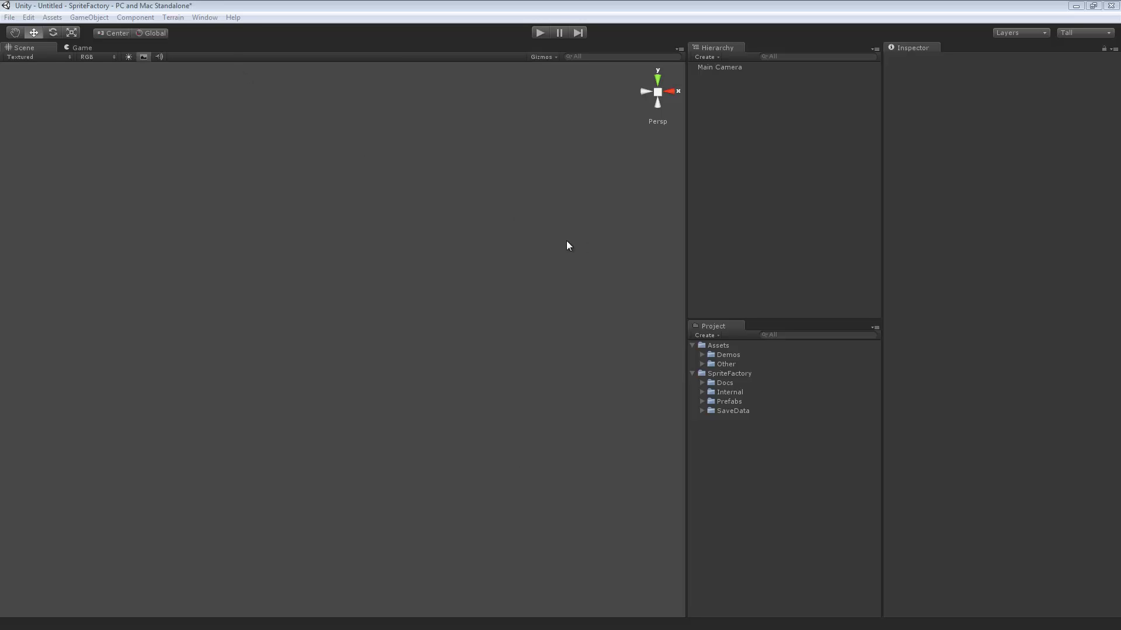
Step: Open the Sprite Factory editor window from the Window menu
click(214, 20)
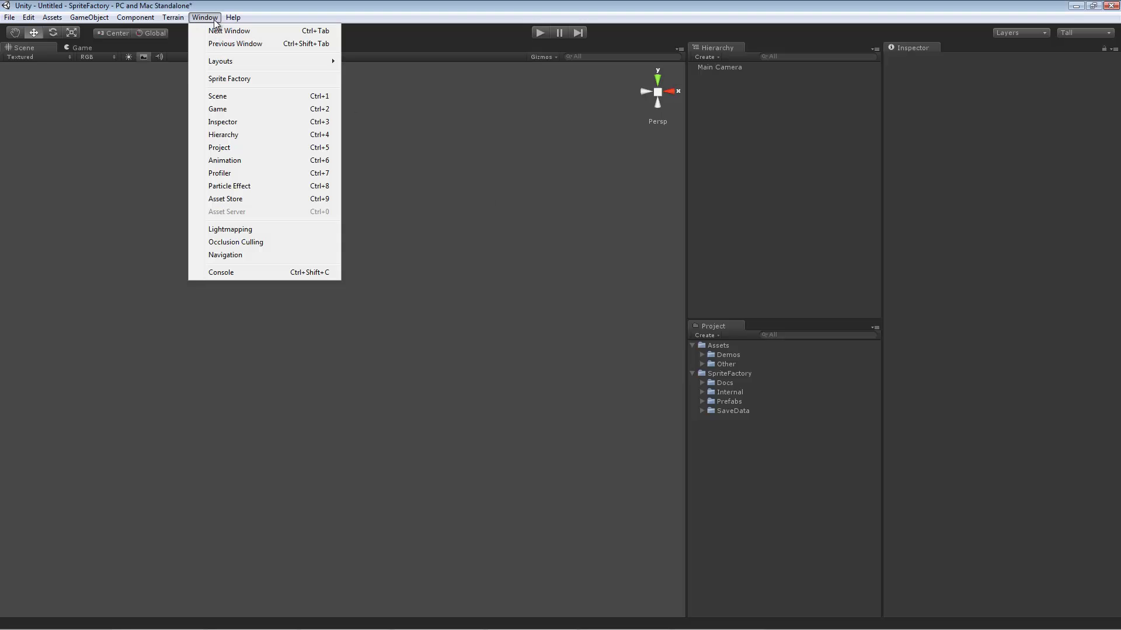
click(229, 79)
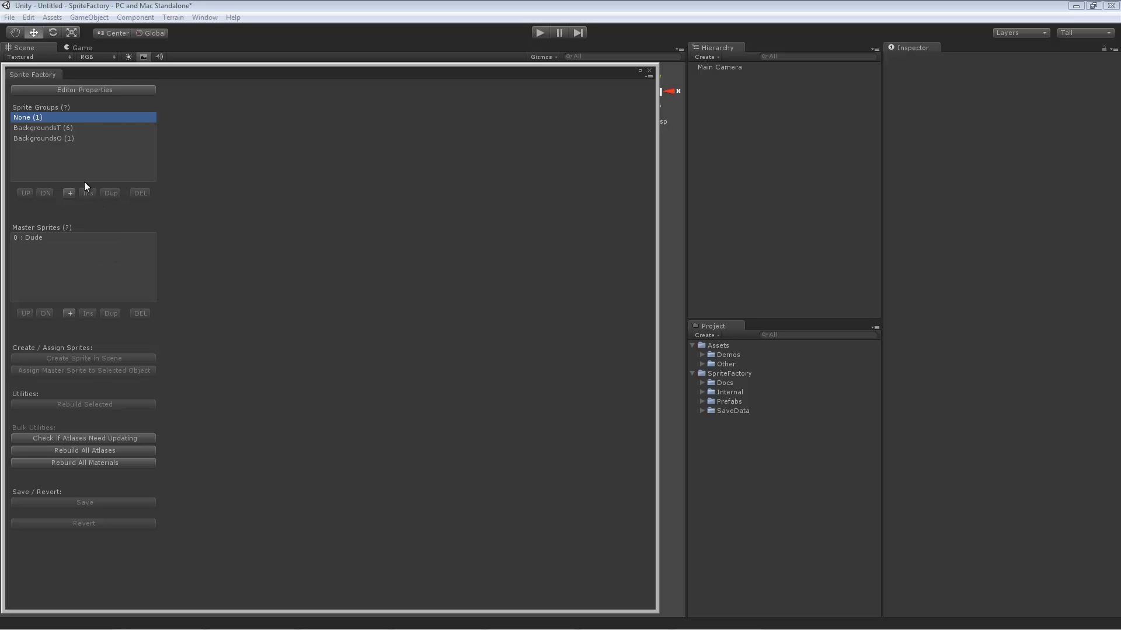
mouse_move(52, 106)
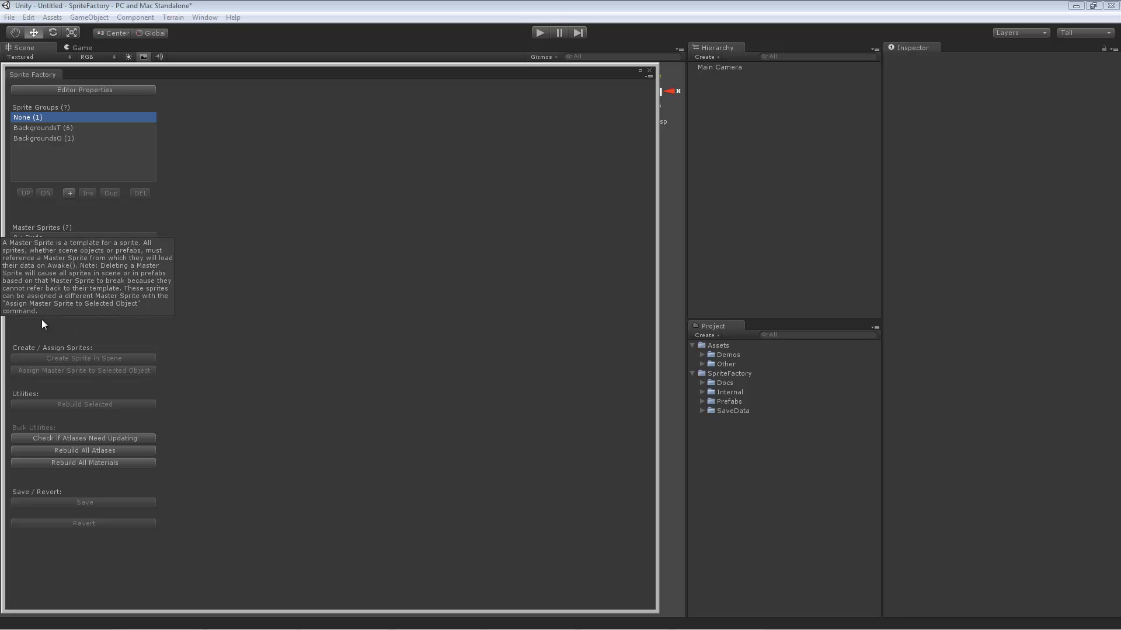
Step: Add a new master sprite (Sprite42) and rename it to 'Guy'
click(73, 313)
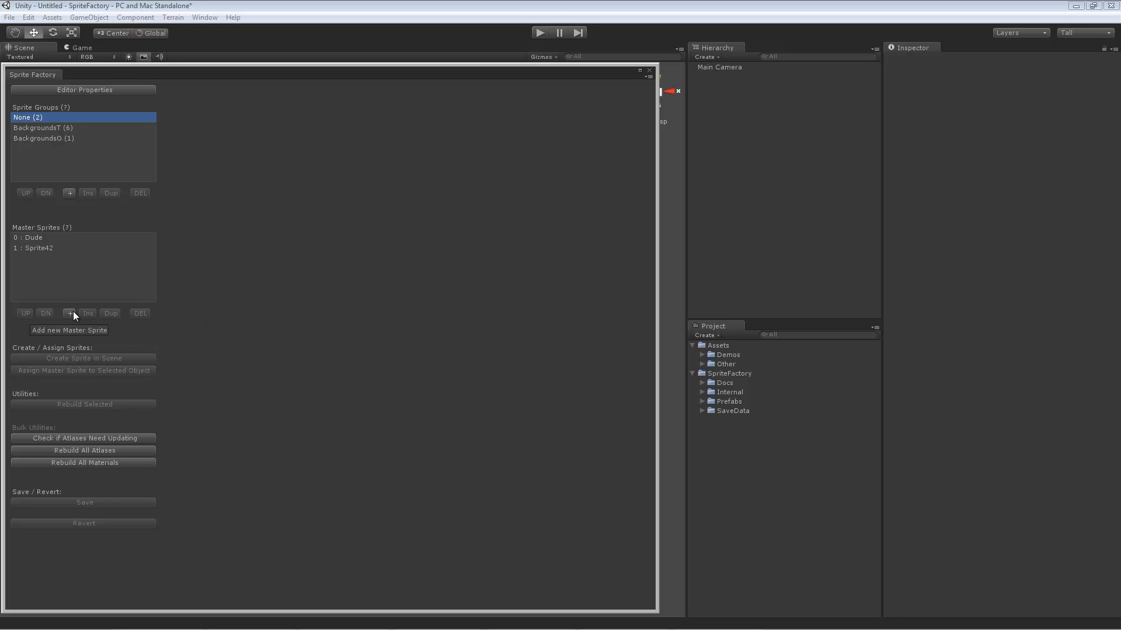
click(46, 248)
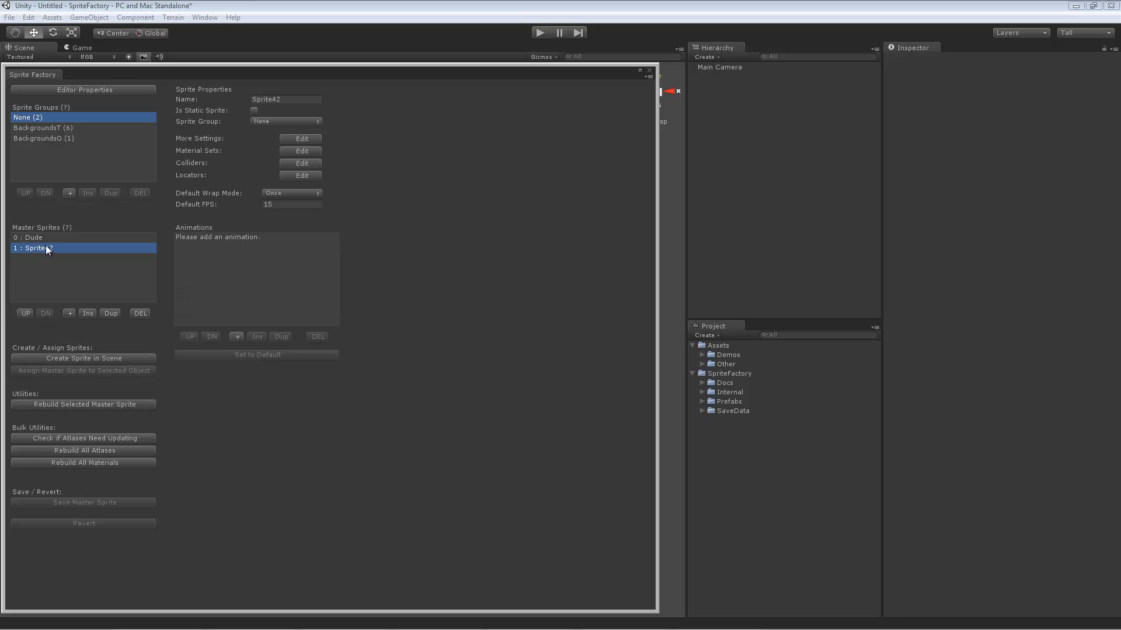
click(256, 99)
text(Guy)
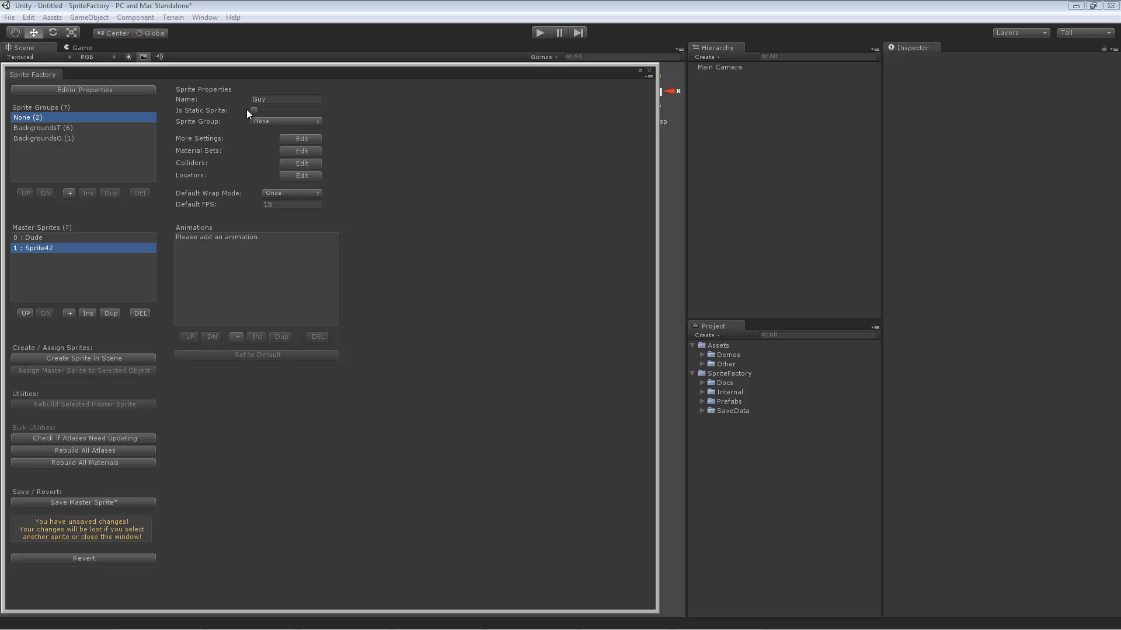
mouse_move(235, 110)
Step: Add Guy's first animation and name it 'Stand'
click(236, 337)
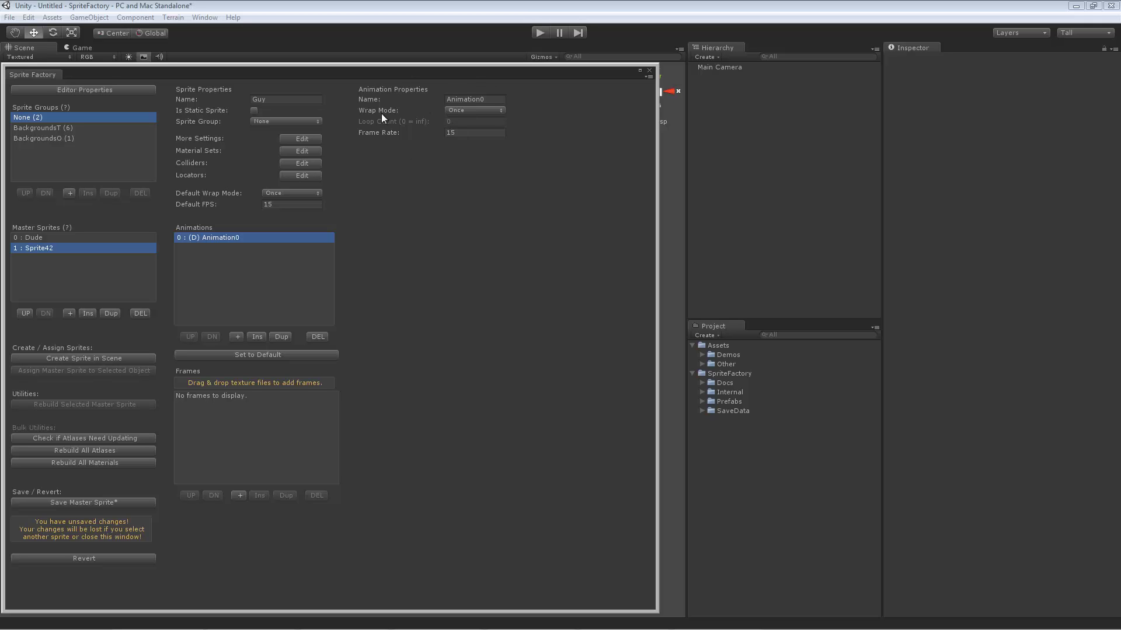
click(487, 99)
text(Stand)
Step: Expand the Demos > Sprites > Guy folders in the Project panel
click(701, 354)
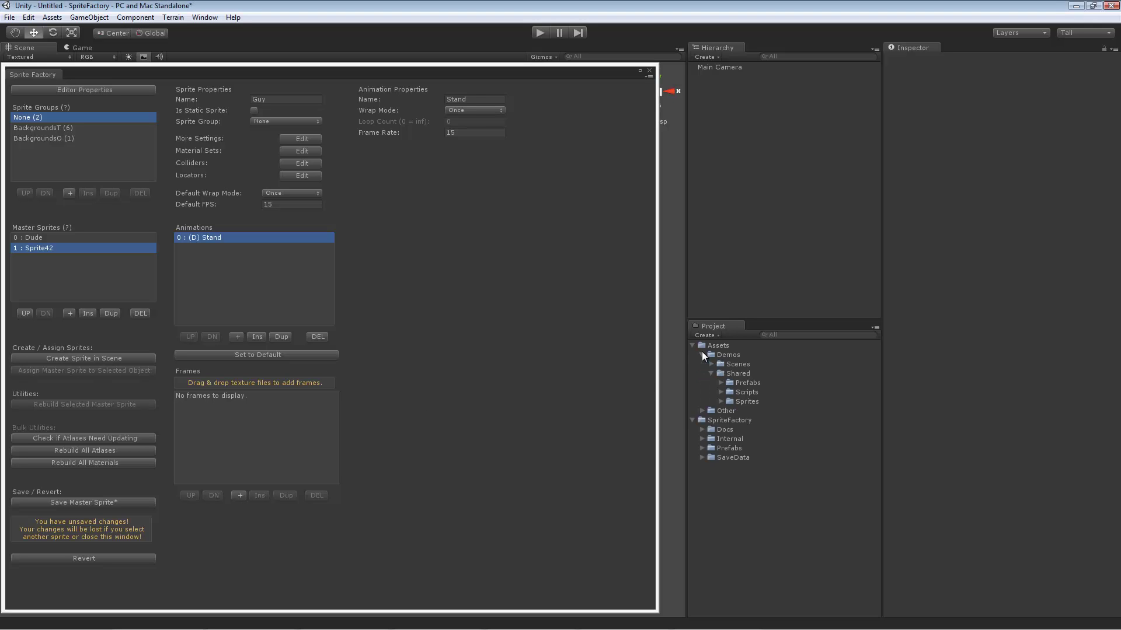
click(721, 401)
click(731, 429)
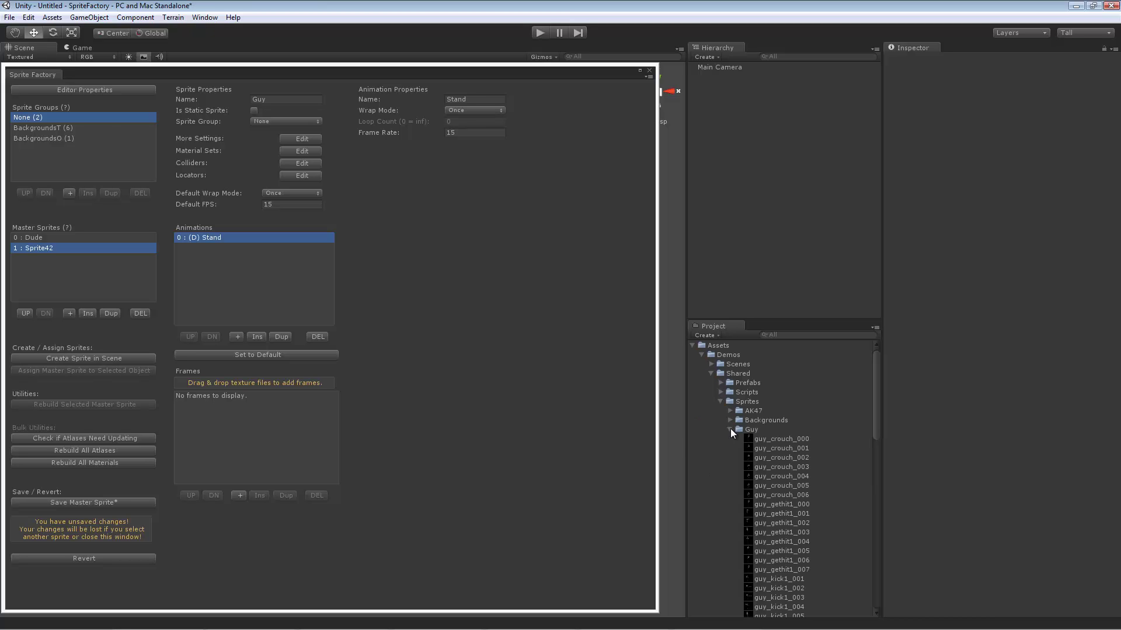
drag(877, 387, 871, 522)
Step: Add guy_stand_000–014 as Stand's frames and set its wrap mode to Loop
click(796, 379)
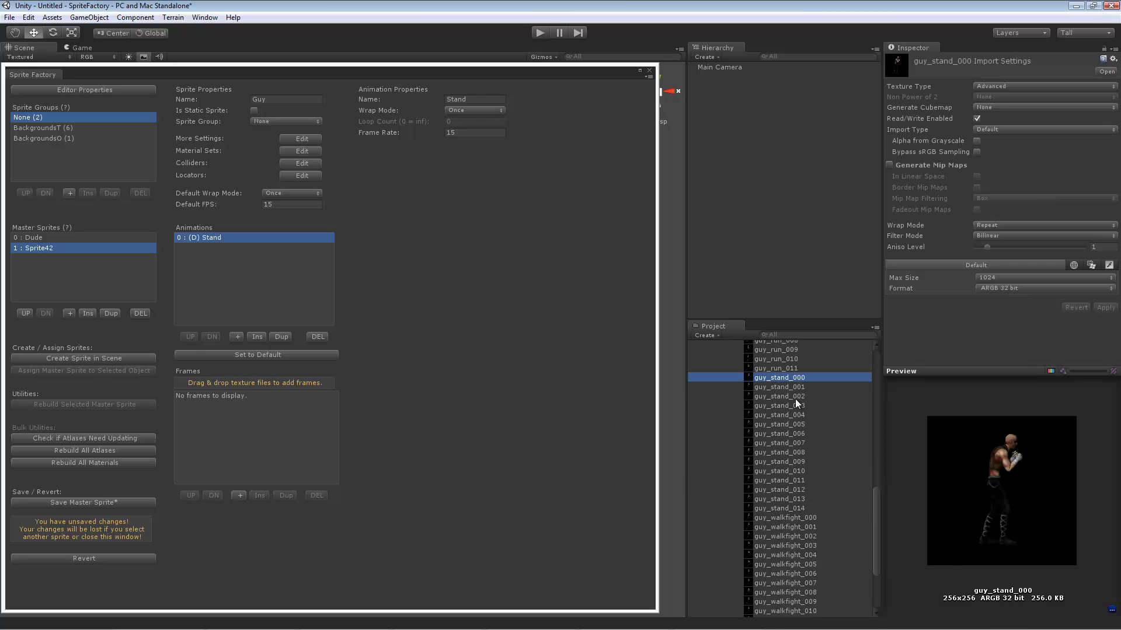
shift+click(793, 507)
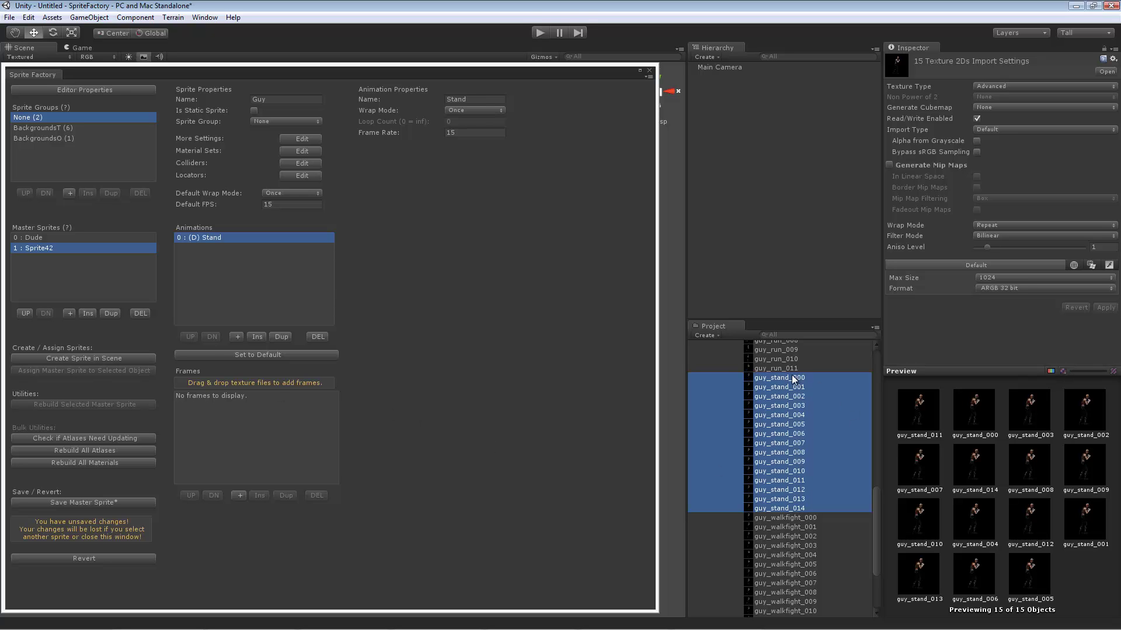
drag(793, 380, 272, 387)
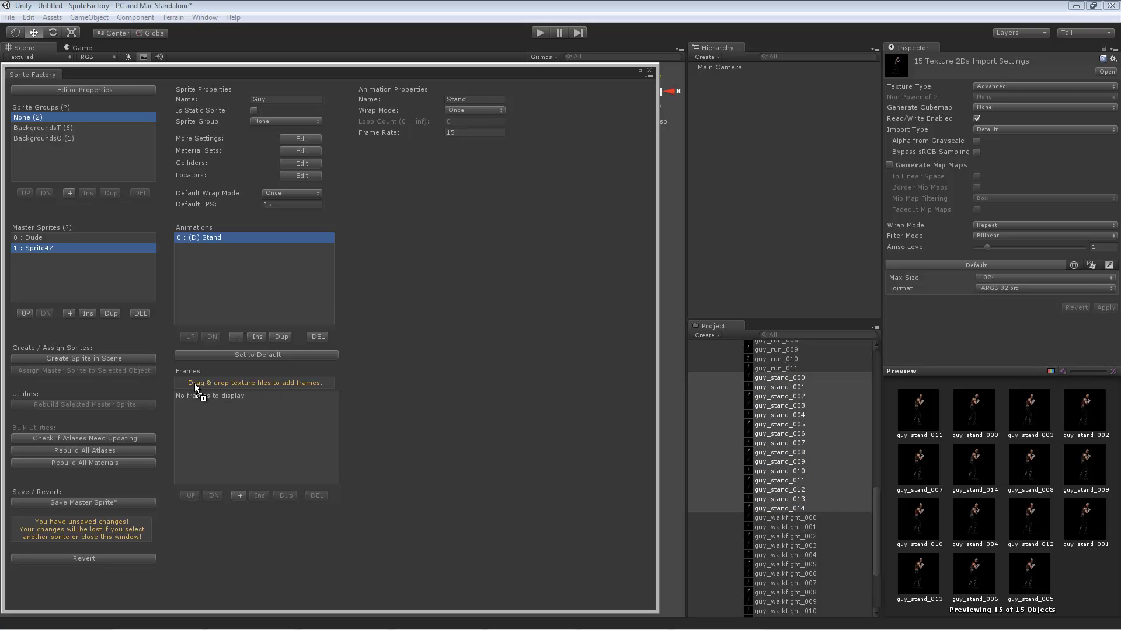
drag(296, 384, 229, 382)
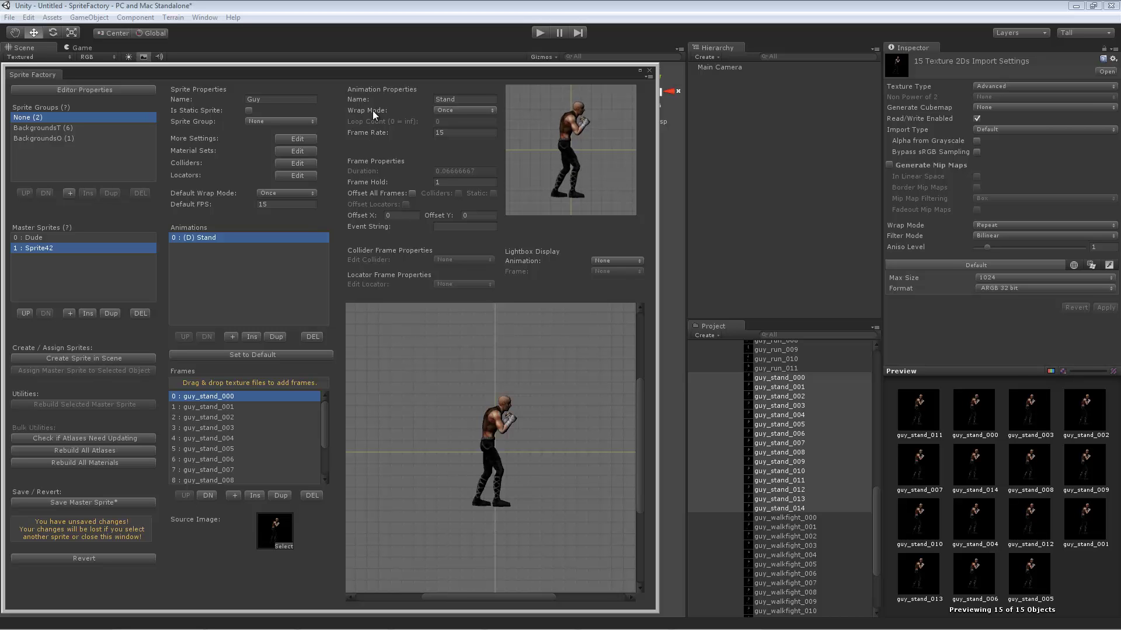
click(465, 109)
click(463, 136)
Step: Add a second animation named 'Walk'
click(231, 337)
click(209, 248)
click(471, 101)
text(Walk)
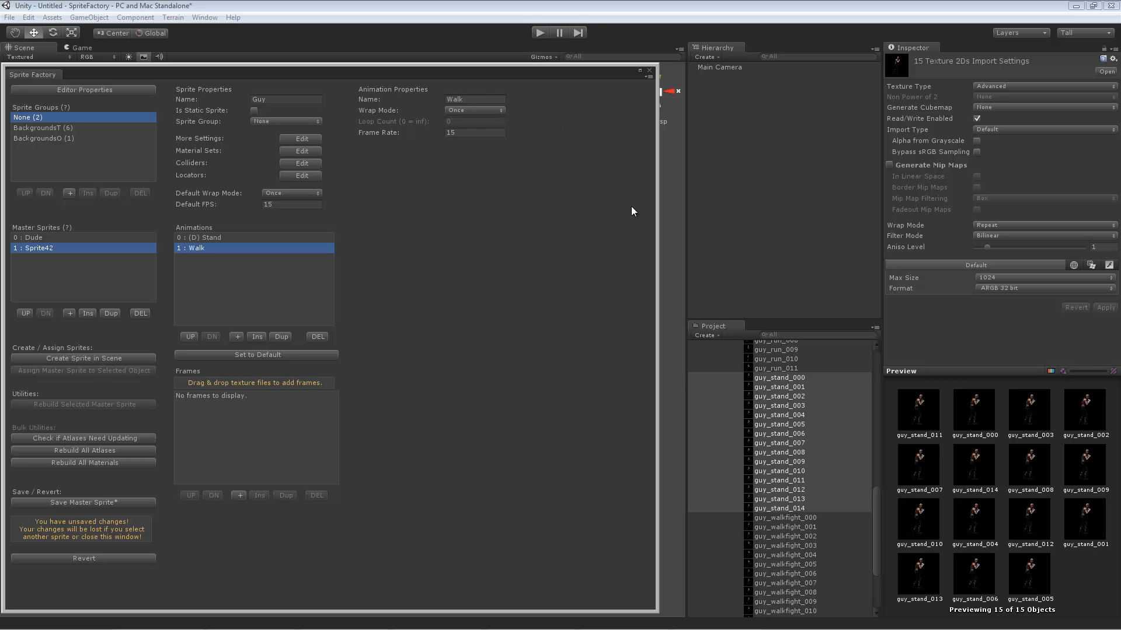
Step: Fill Walk with frames guy_walkfight_000–016 and set its wrap mode to Loop
drag(877, 500, 875, 528)
click(808, 416)
shift+click(810, 566)
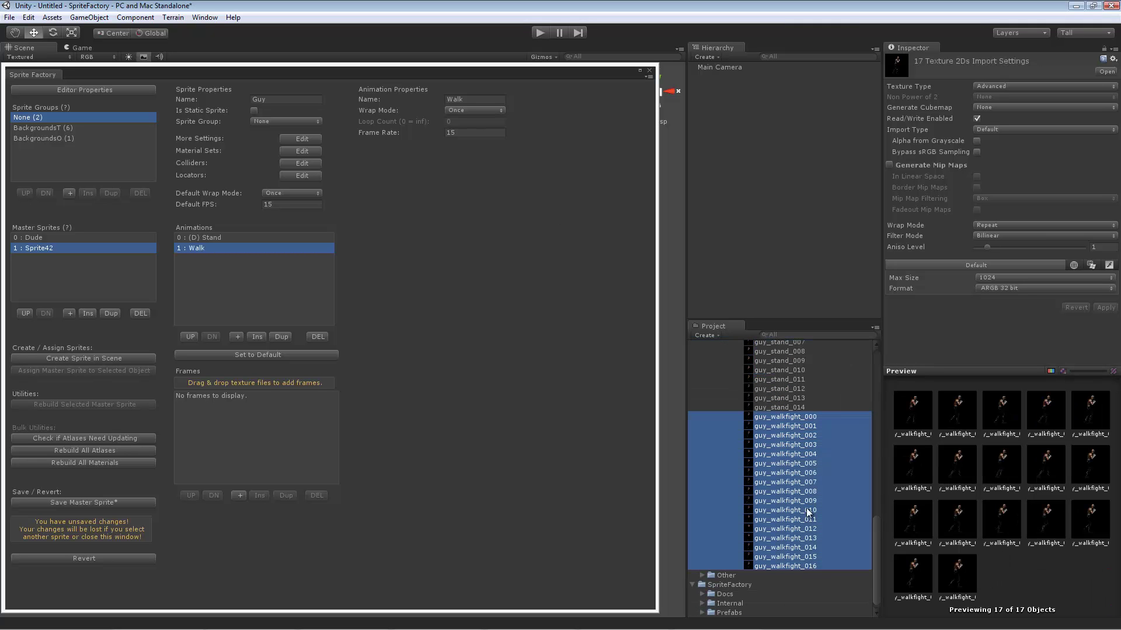
drag(794, 460, 292, 382)
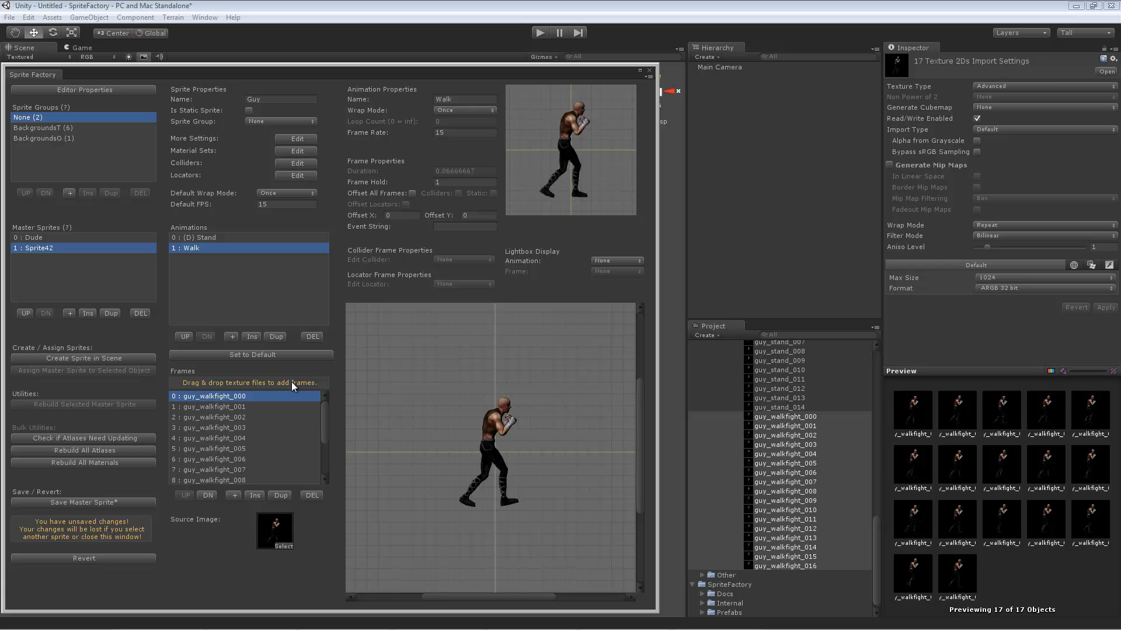
click(489, 109)
click(452, 139)
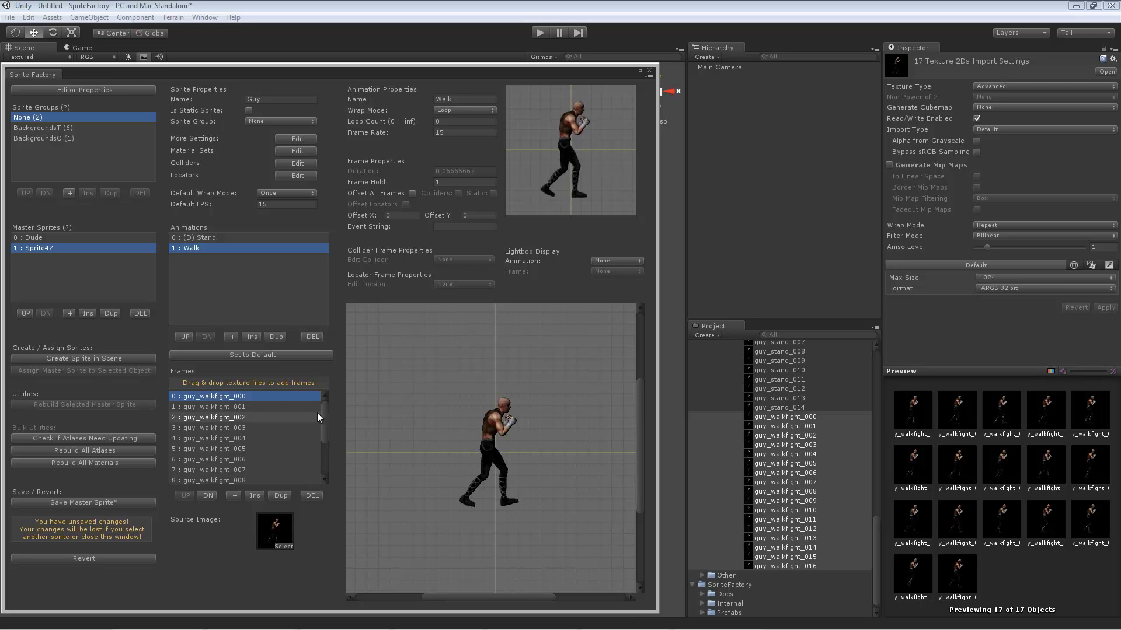
Step: Delete Walk's last frame guy_walkfight_016 and set its frame rate to 20
scroll(326, 418, down, 3)
click(246, 480)
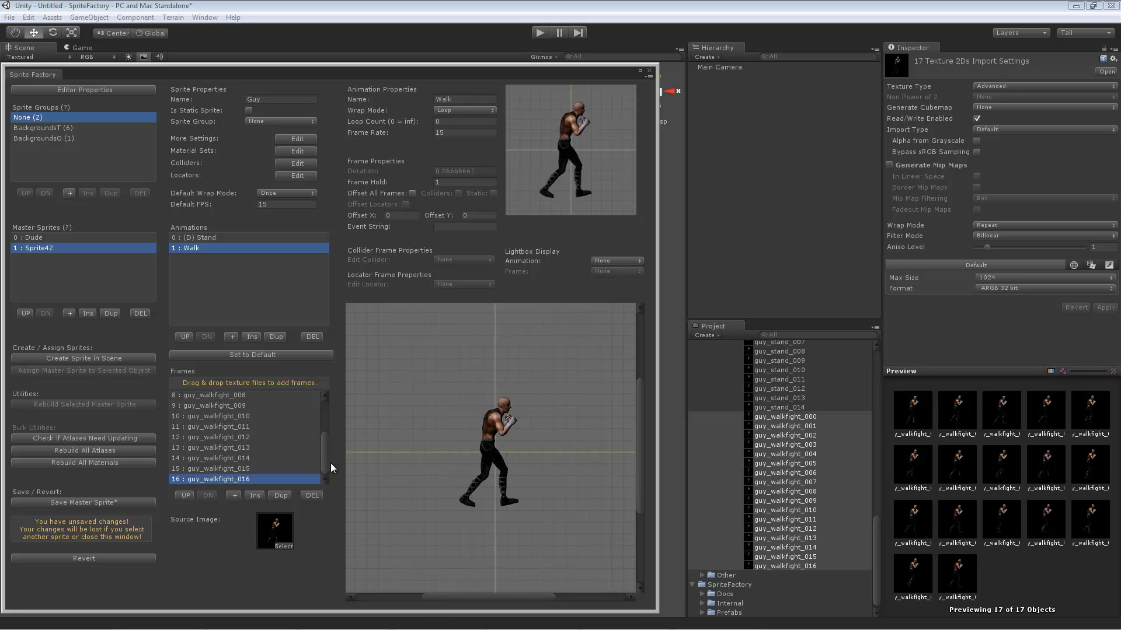
click(313, 496)
click(586, 343)
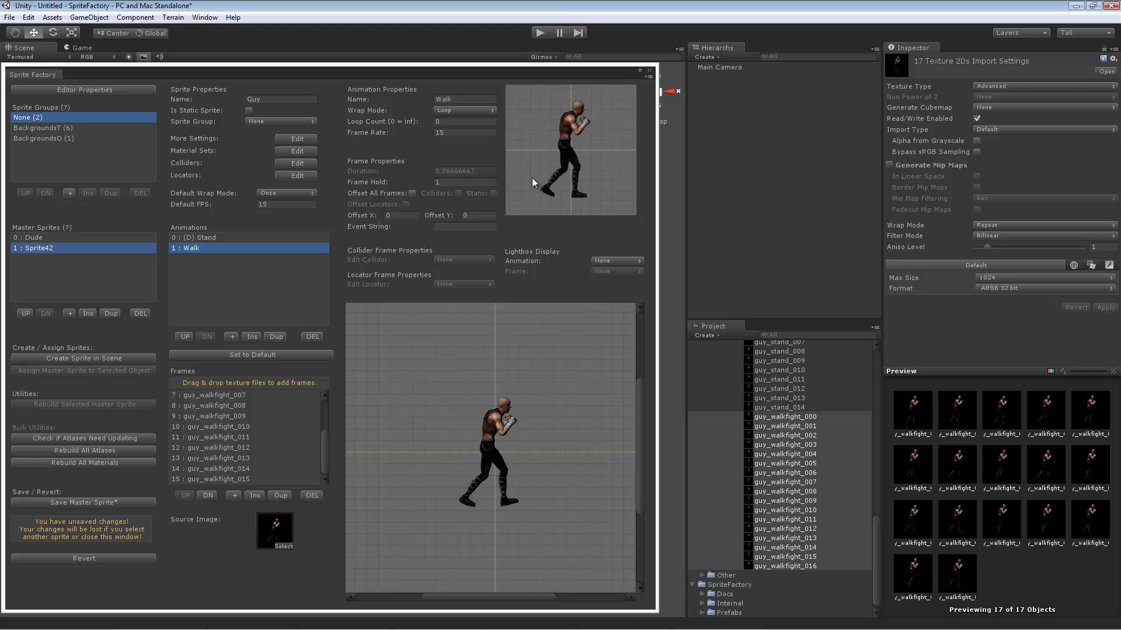
click(448, 133)
drag(448, 133, 428, 136)
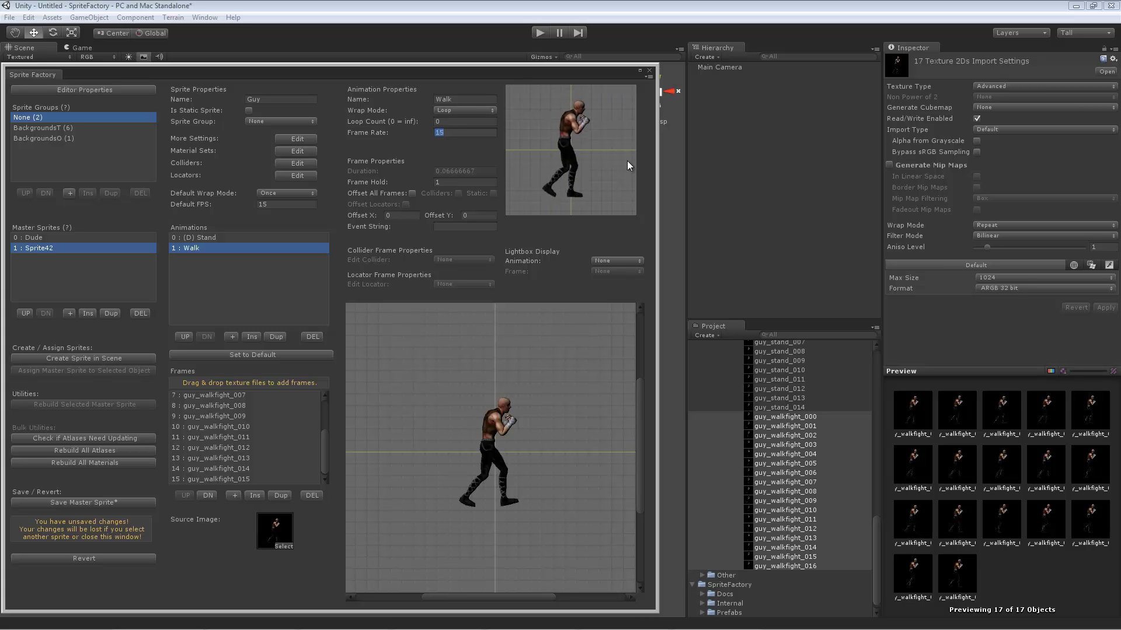
text(20)
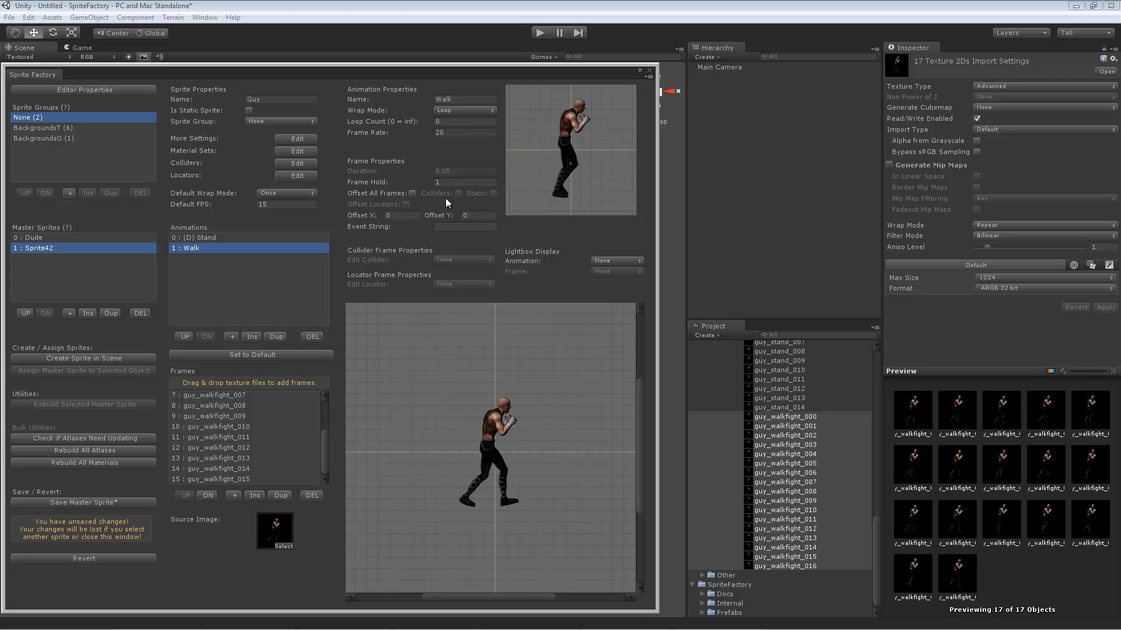
Step: Add a 'Punch' animation holding frames guy_punch1_000–005
click(231, 337)
text(Punch)
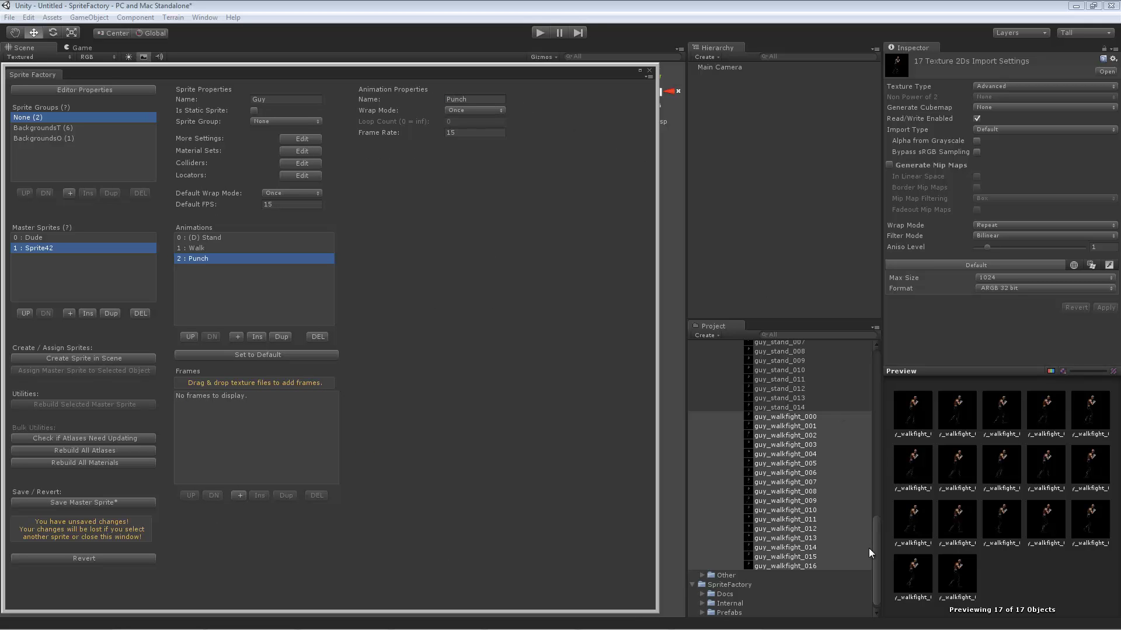
drag(874, 553, 817, 432)
click(804, 434)
shift+click(801, 481)
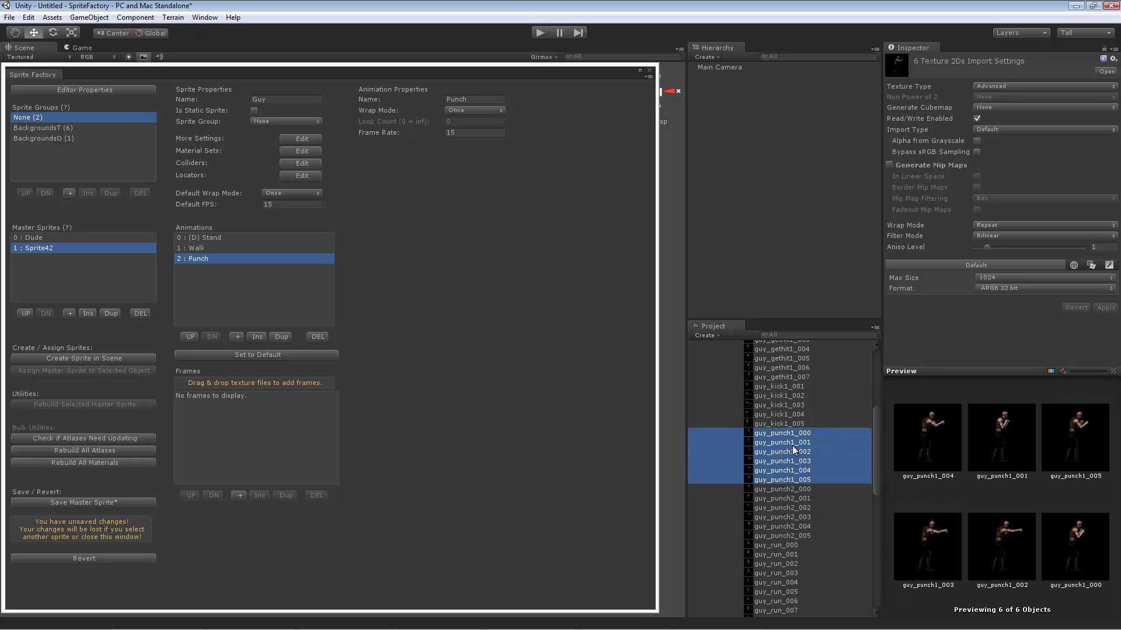
drag(790, 433, 314, 388)
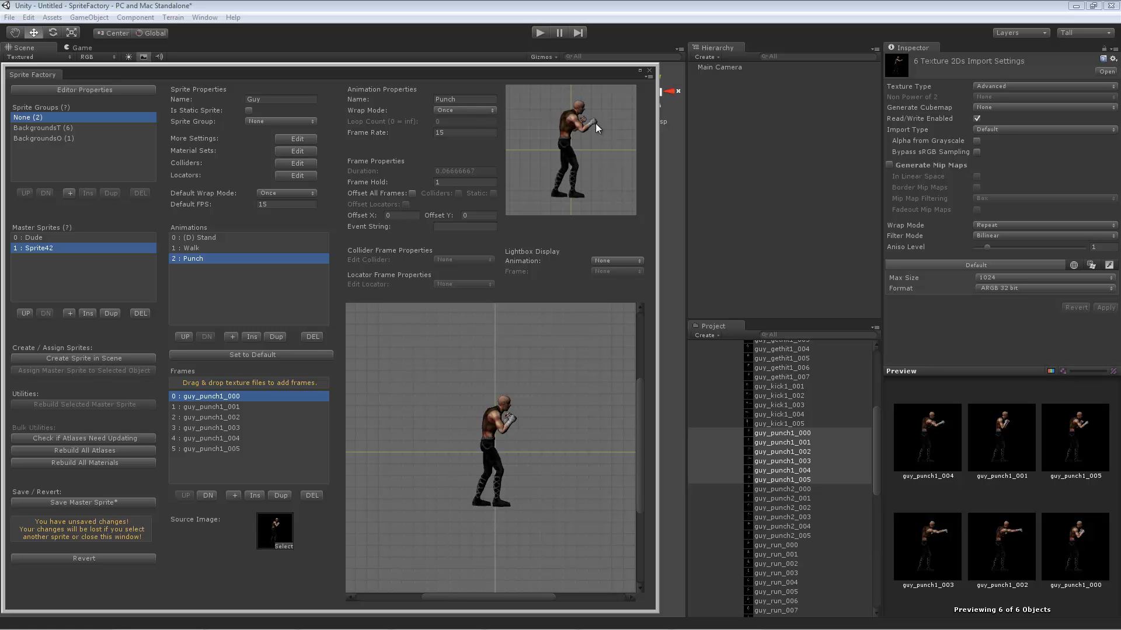
Step: Set Punch's frame rate to 20 and view its last frame guy_punch1_005
click(442, 133)
text(20)
click(236, 449)
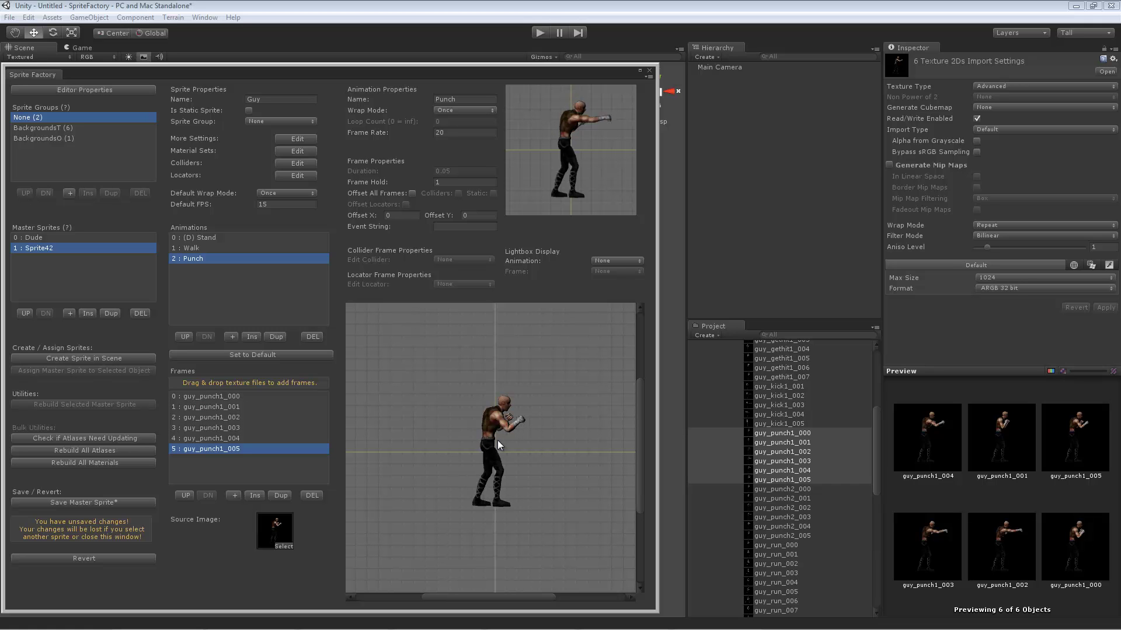
Step: Review the Stand and Punch animations and select Punch frame guy_punch1_000
click(194, 235)
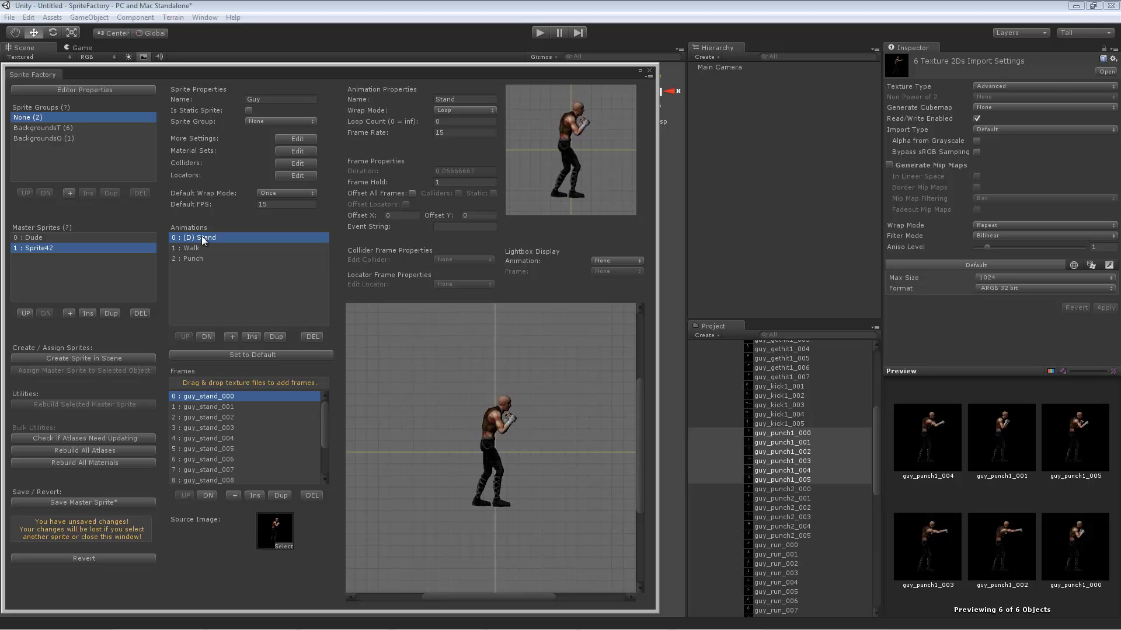
click(198, 259)
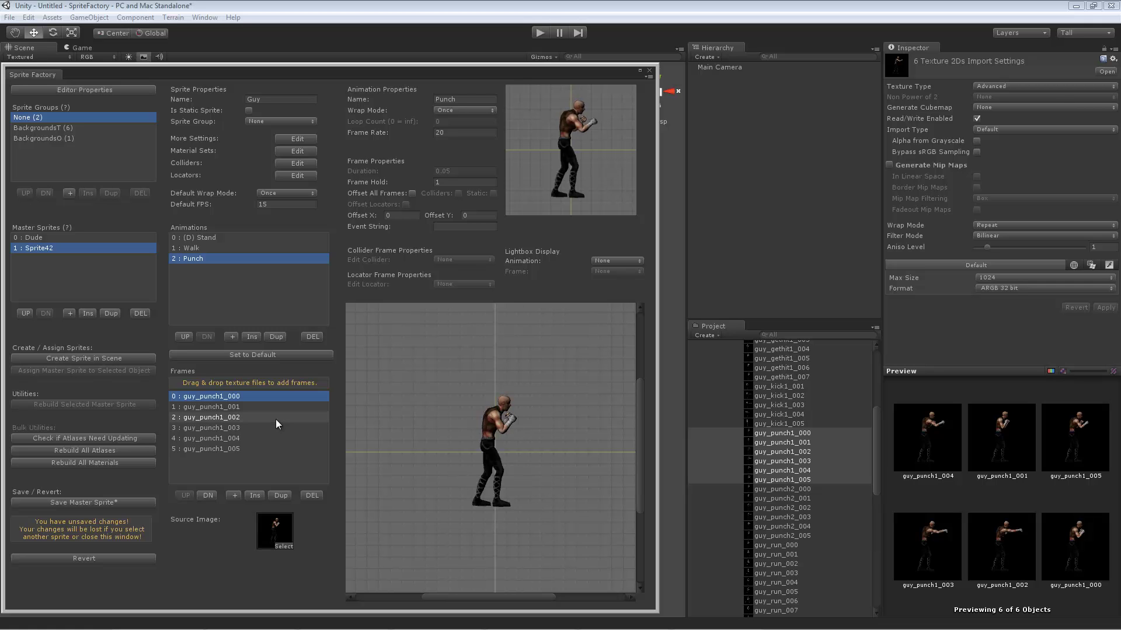
click(230, 406)
click(234, 417)
click(239, 430)
click(238, 449)
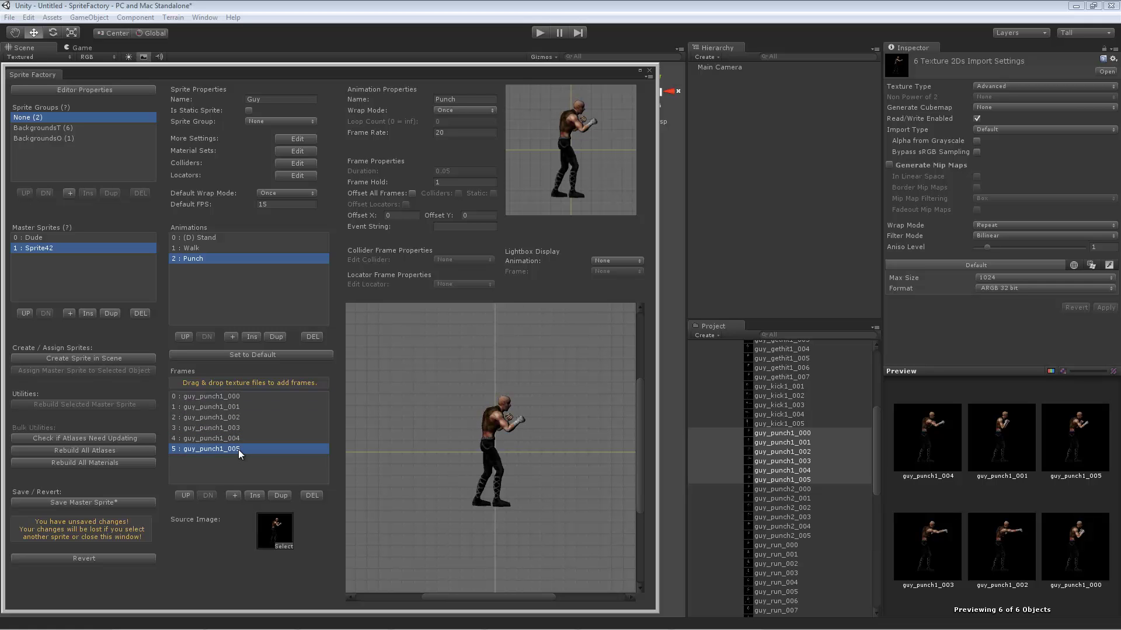
click(210, 396)
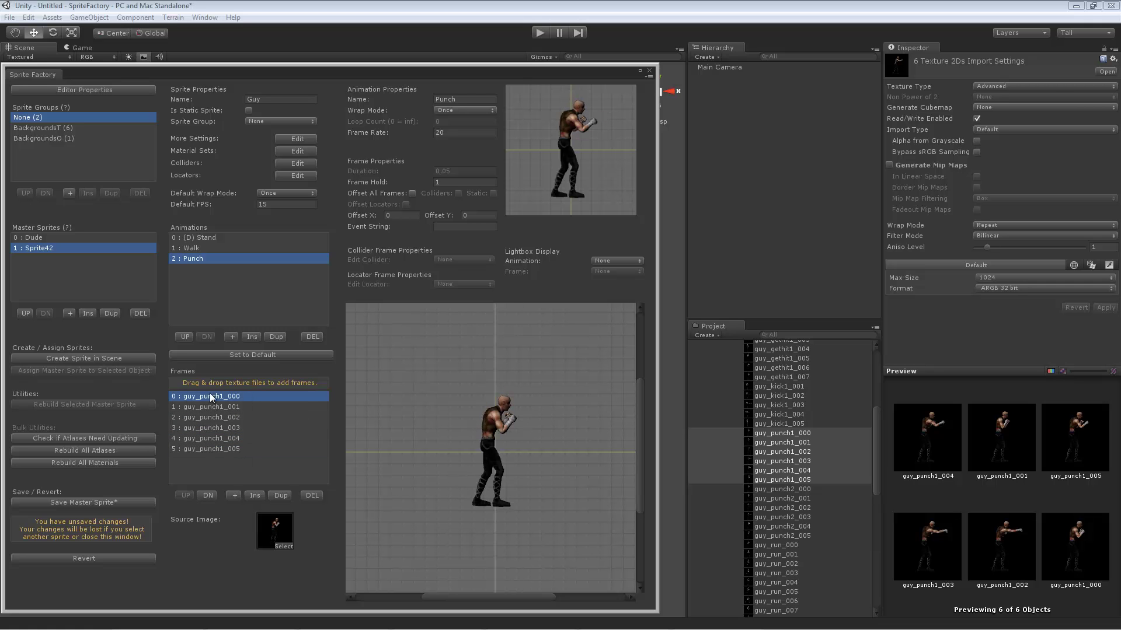
Step: Duplicate guy_punch1_000, move the copy to the end of Punch, then select guy_punch1_002
click(285, 495)
click(240, 406)
click(240, 397)
click(241, 406)
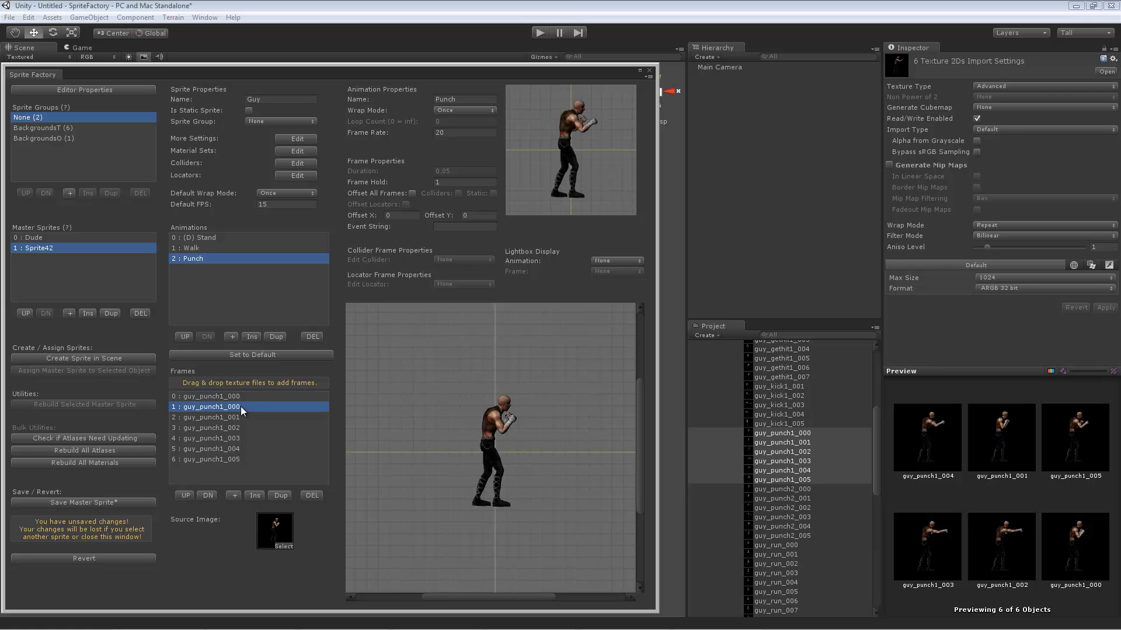
click(208, 496)
click(208, 495)
click(208, 495)
click(208, 496)
click(208, 495)
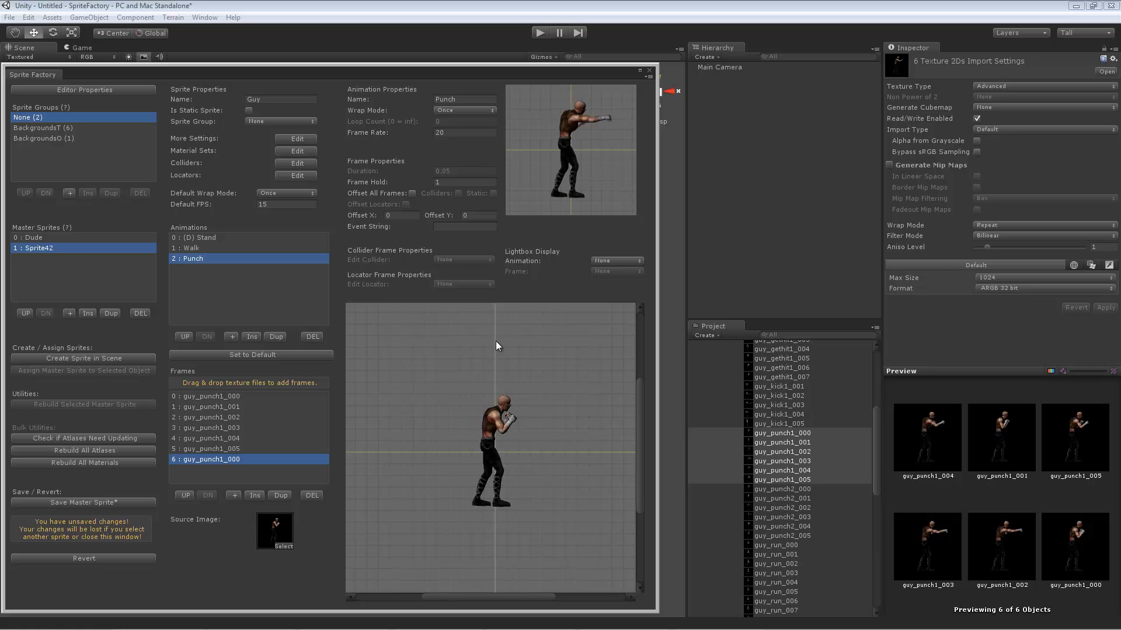
click(236, 418)
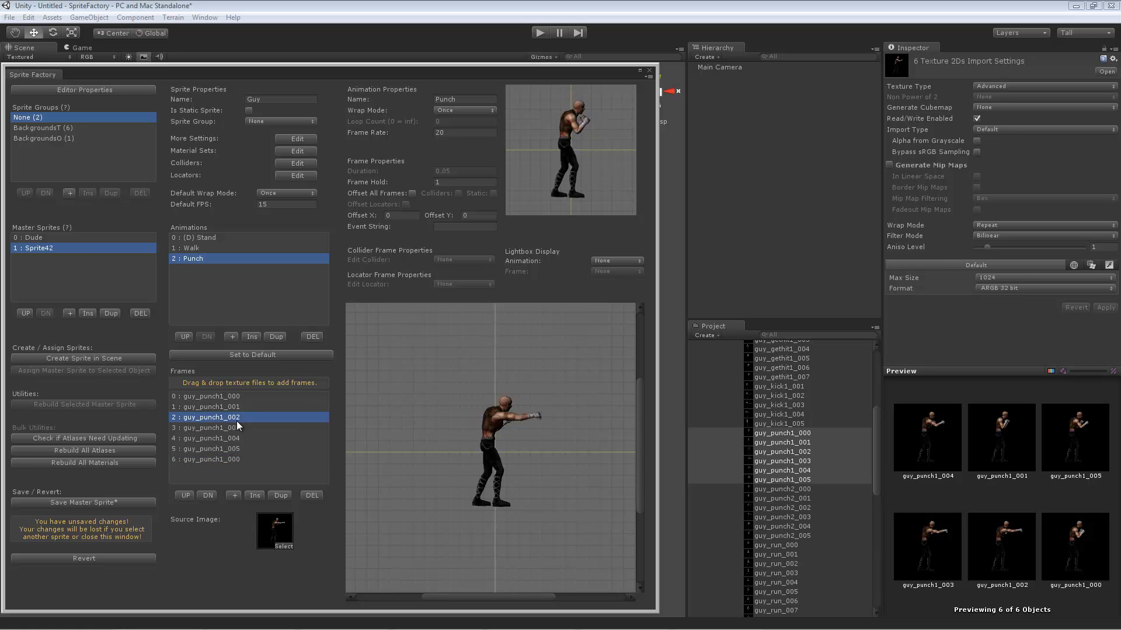
click(243, 407)
click(245, 416)
Step: Set frame guy_punch1_002's Frame Hold to 3
click(443, 182)
text(3)
click(257, 397)
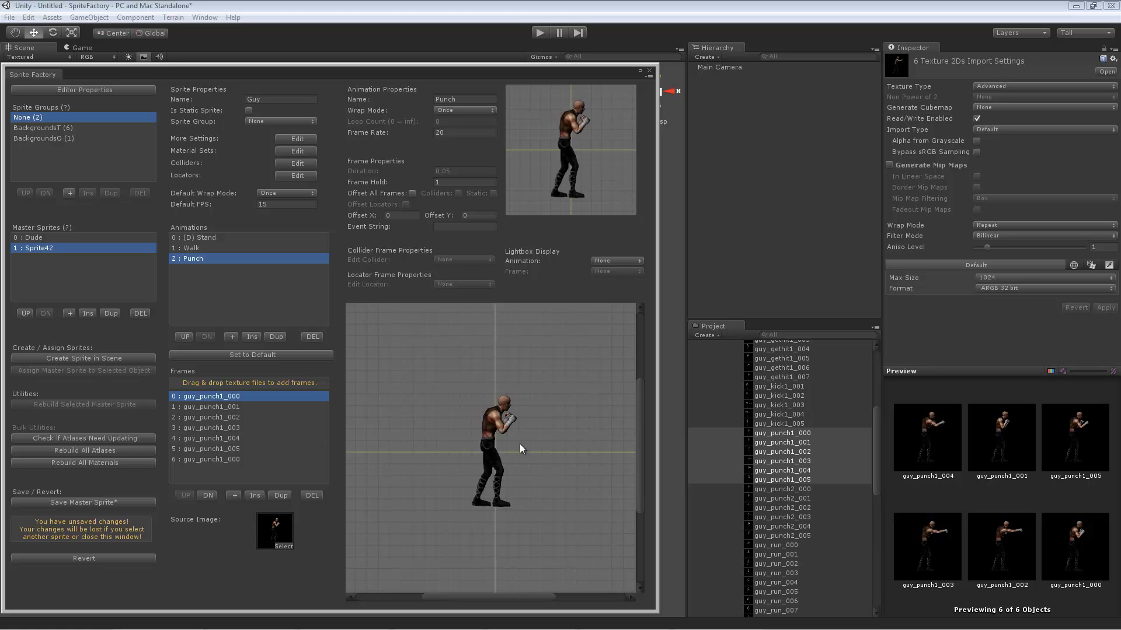
Step: Review Walk and Stand, then back in Punch try shifting the frame's horizontal offset
click(217, 248)
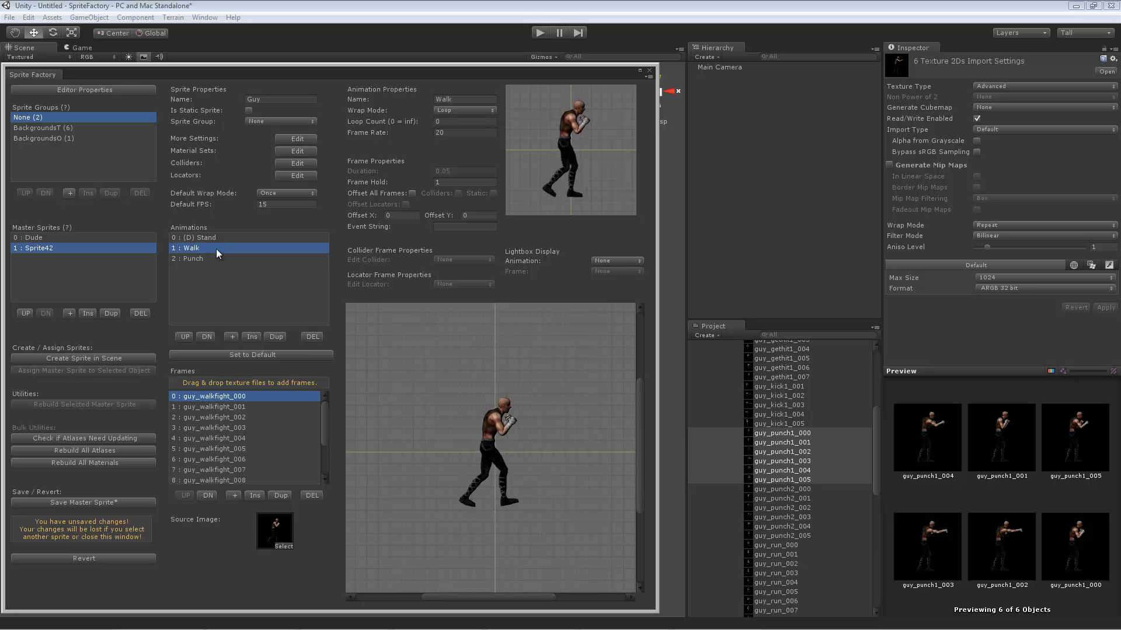
click(217, 237)
click(214, 257)
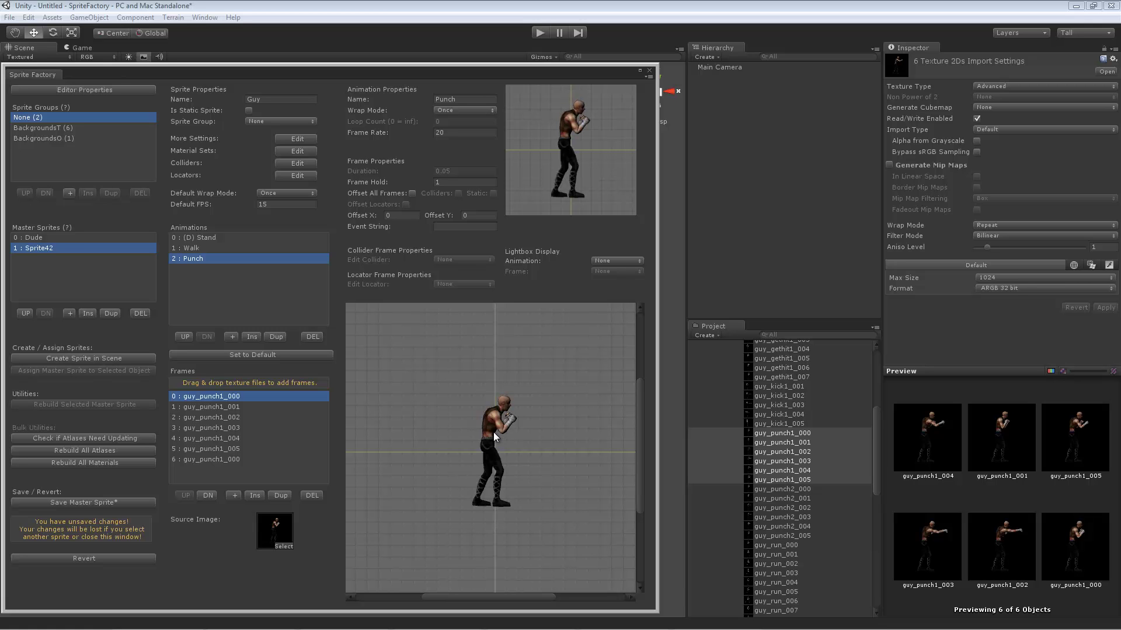
mouse_move(491, 430)
mouse_down()
mouse_move(482, 428)
mouse_move(493, 422)
mouse_move(479, 428)
mouse_move(507, 426)
mouse_move(493, 422)
mouse_up()
drag(366, 216, 358, 216)
Step: Show Walk in the lightbox, settling on frame 0: guy_walkfight_000
click(622, 261)
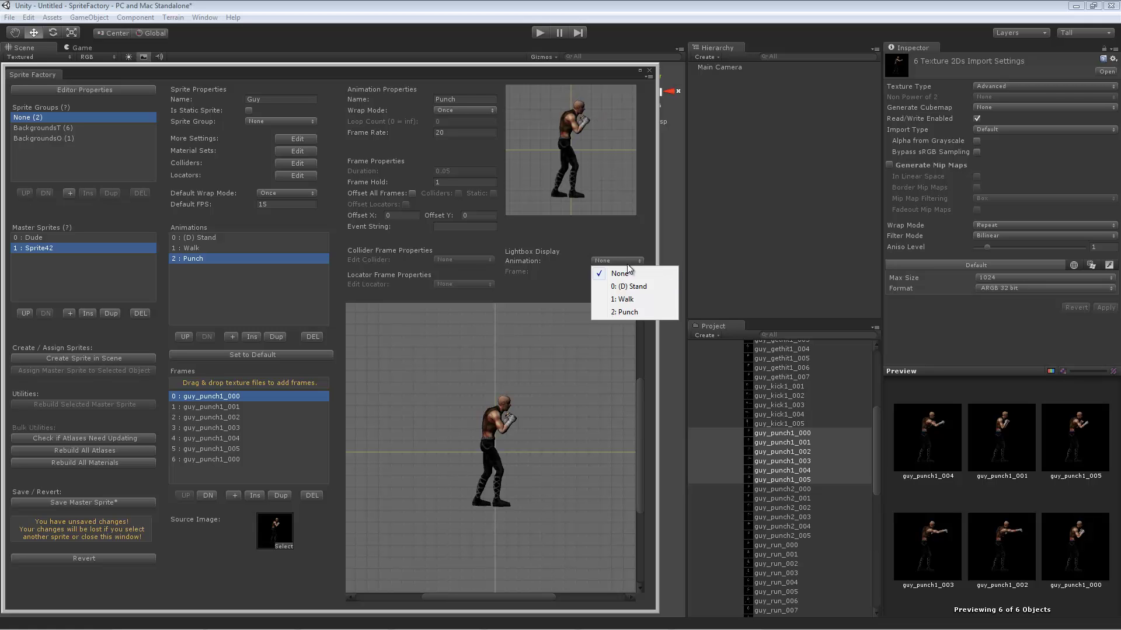
click(632, 299)
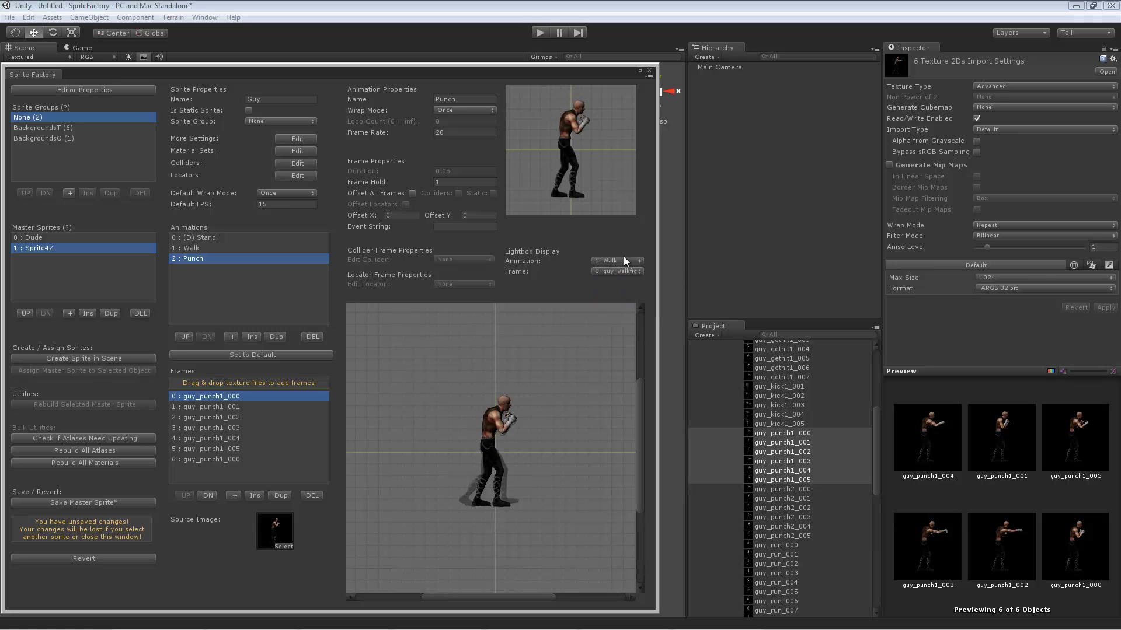
click(627, 270)
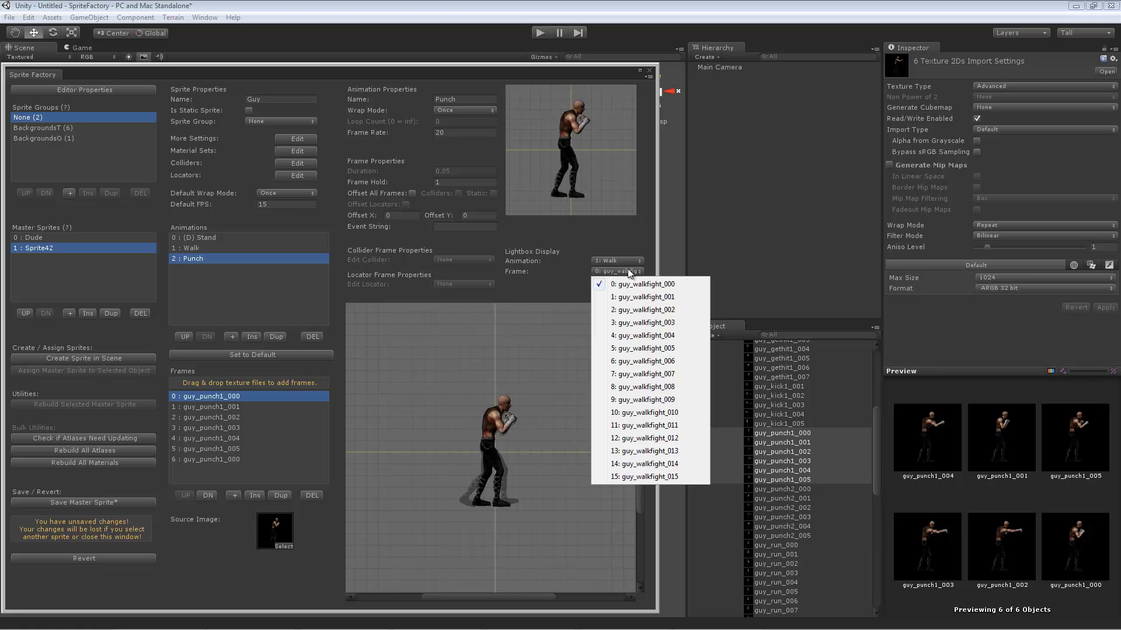
click(641, 362)
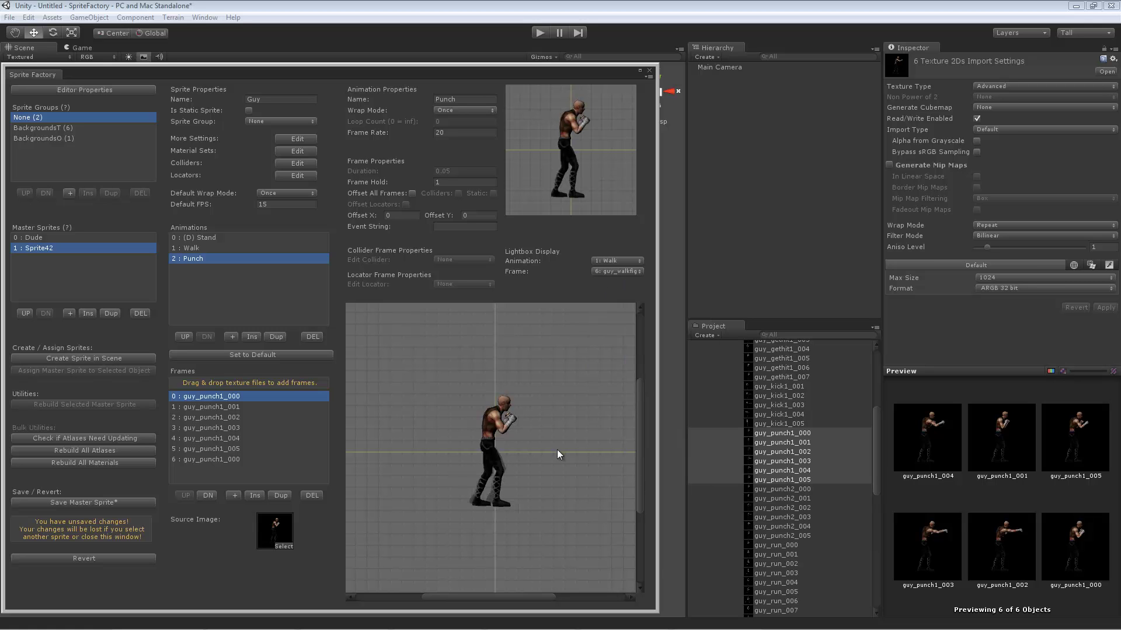
click(623, 271)
click(636, 434)
click(632, 273)
click(637, 282)
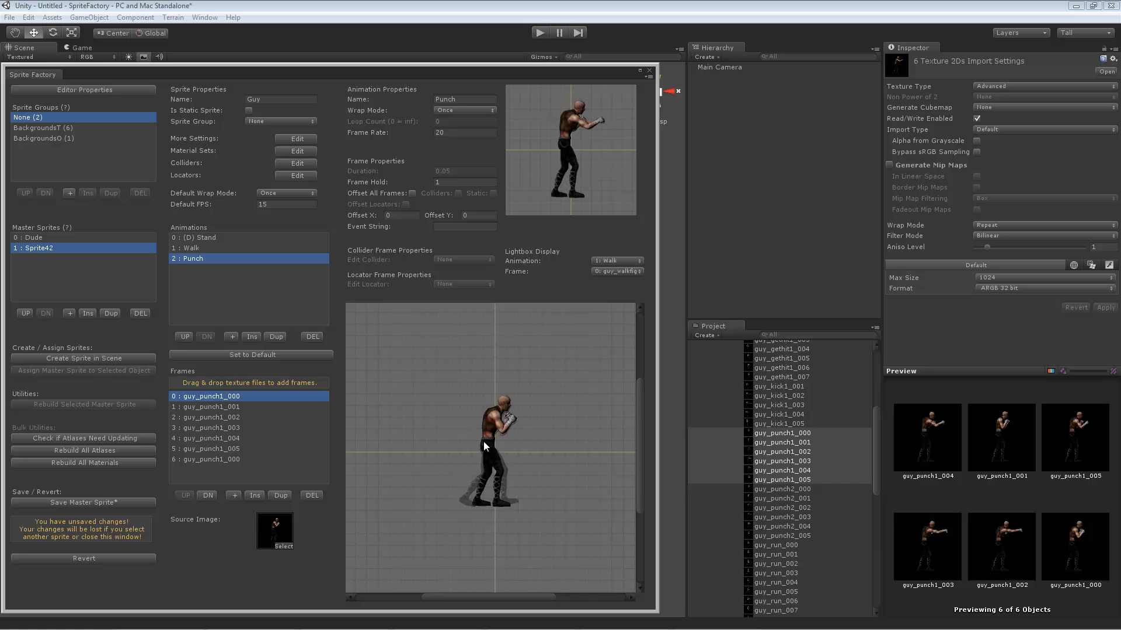
Step: Reset the punch frame's X and Y offsets to 0
mouse_move(483, 441)
mouse_down()
mouse_move(443, 443)
mouse_move(486, 442)
mouse_up()
click(403, 215)
text(0)
click(477, 216)
text(0)
Step: With Offset All Frames on, drag the punch sprite onto the Walk guide, ending at -1, -5
click(412, 192)
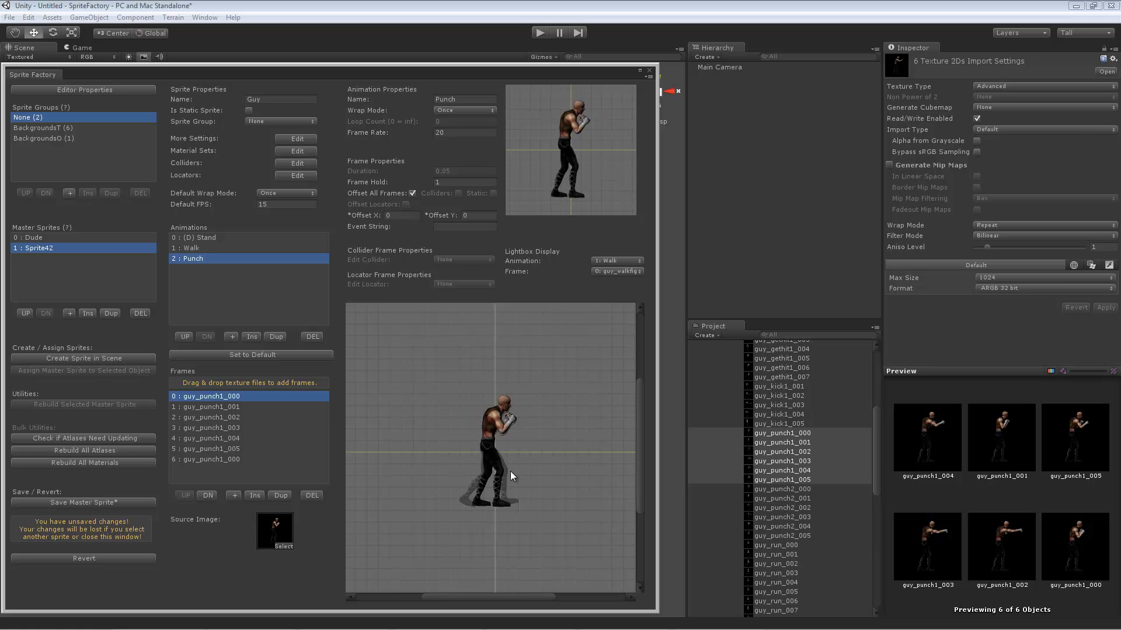
drag(493, 453, 495, 400)
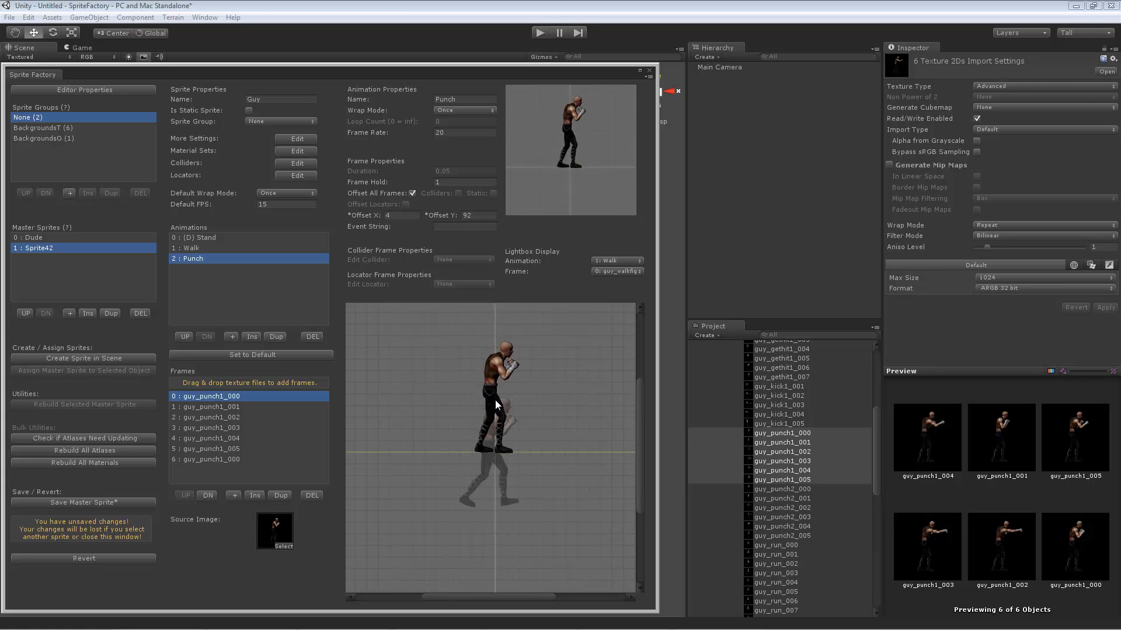
click(253, 418)
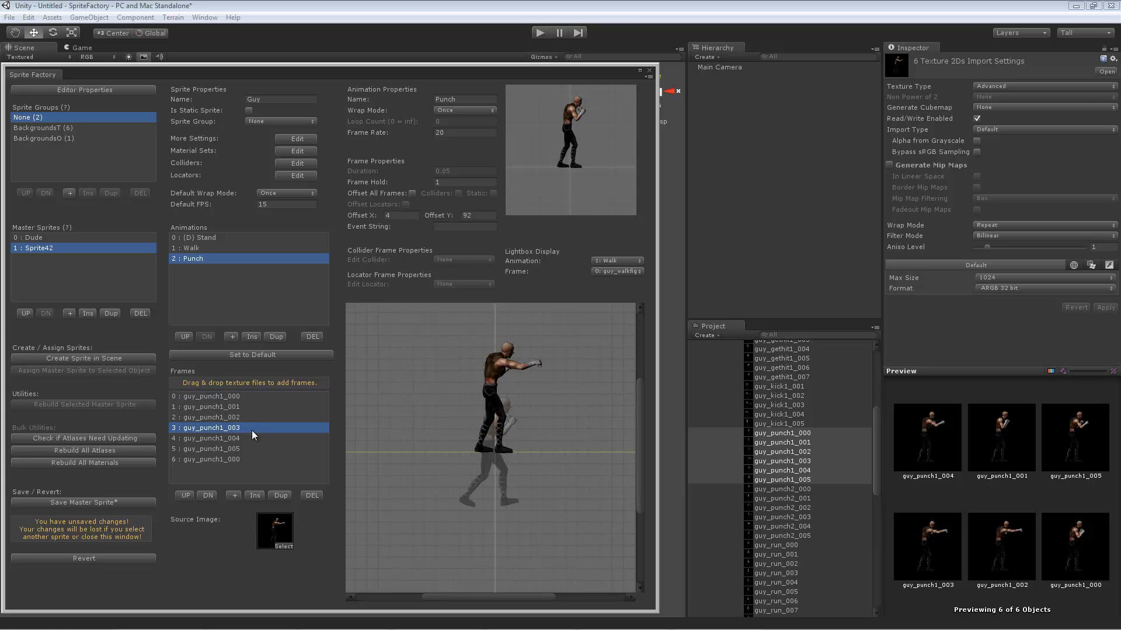
drag(252, 433, 263, 395)
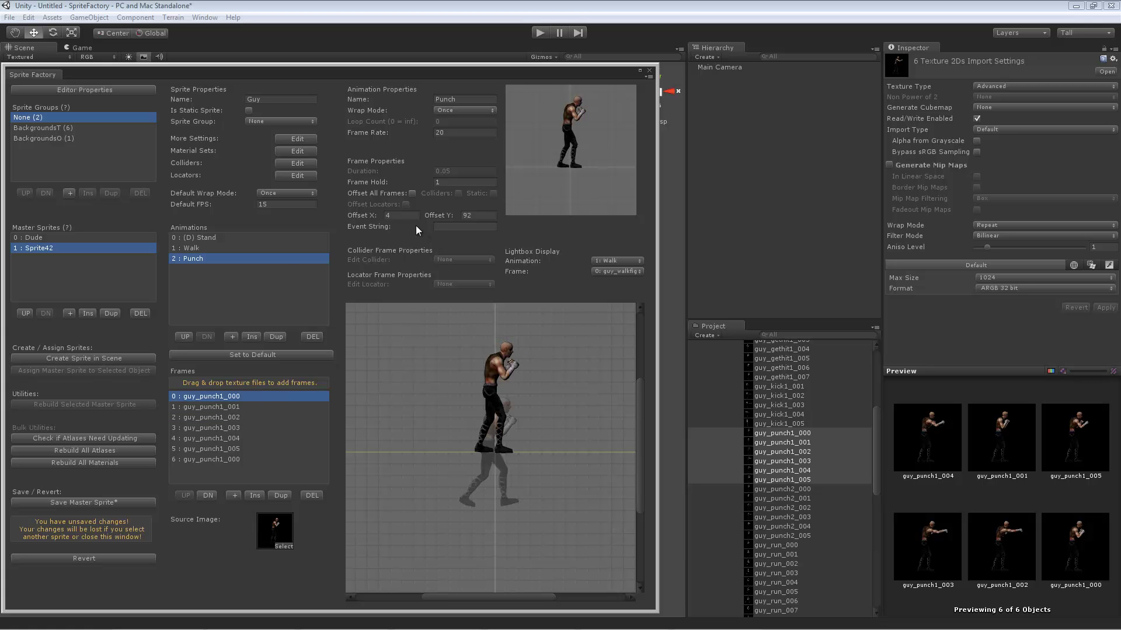
click(412, 193)
drag(492, 377, 488, 436)
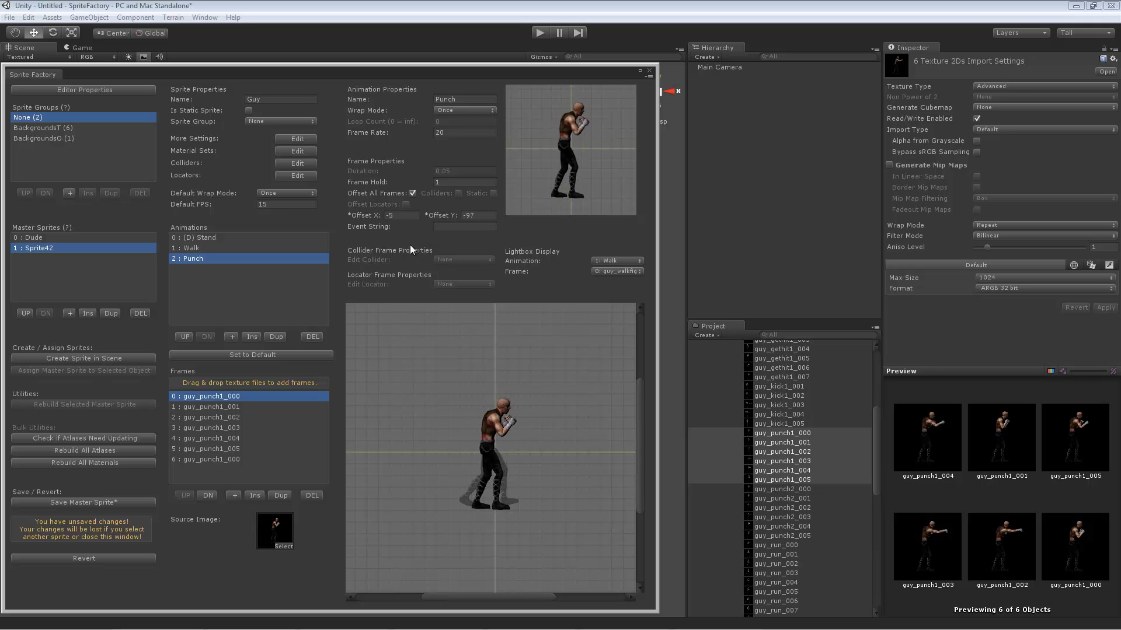
click(412, 193)
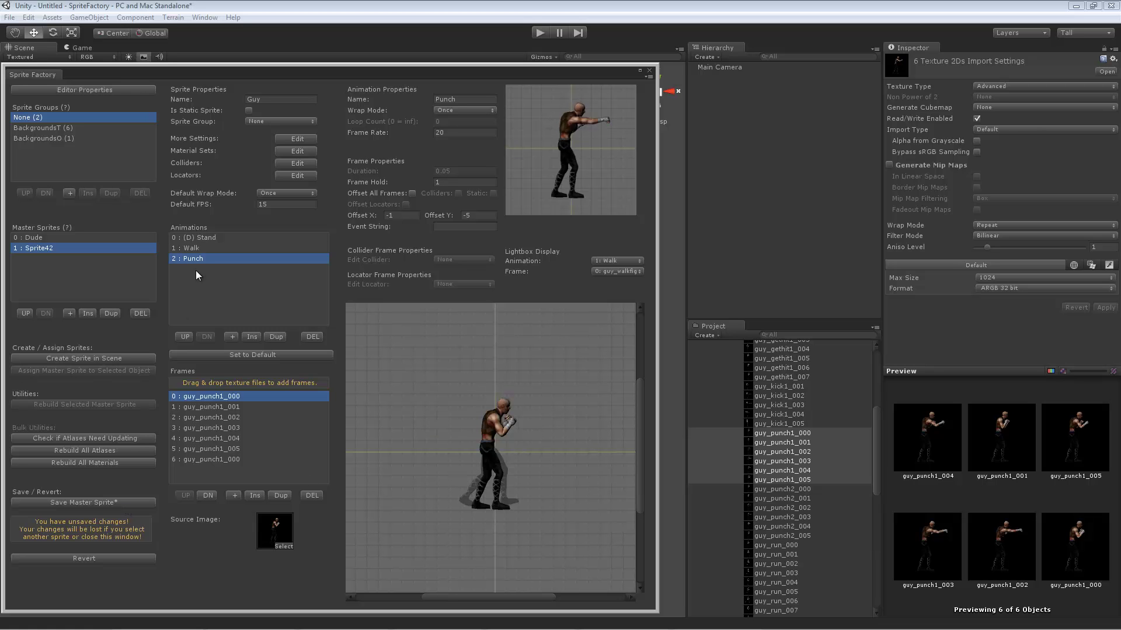
Step: Save master sprite Guy and create a Guy object with an SFSprite in the scene
click(118, 502)
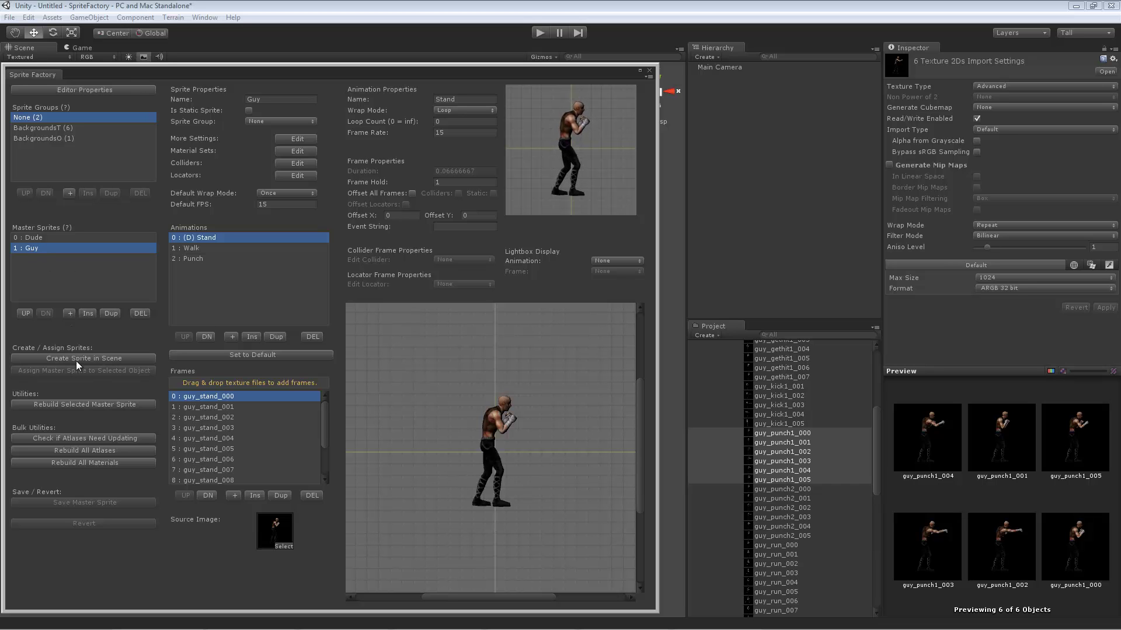
click(120, 360)
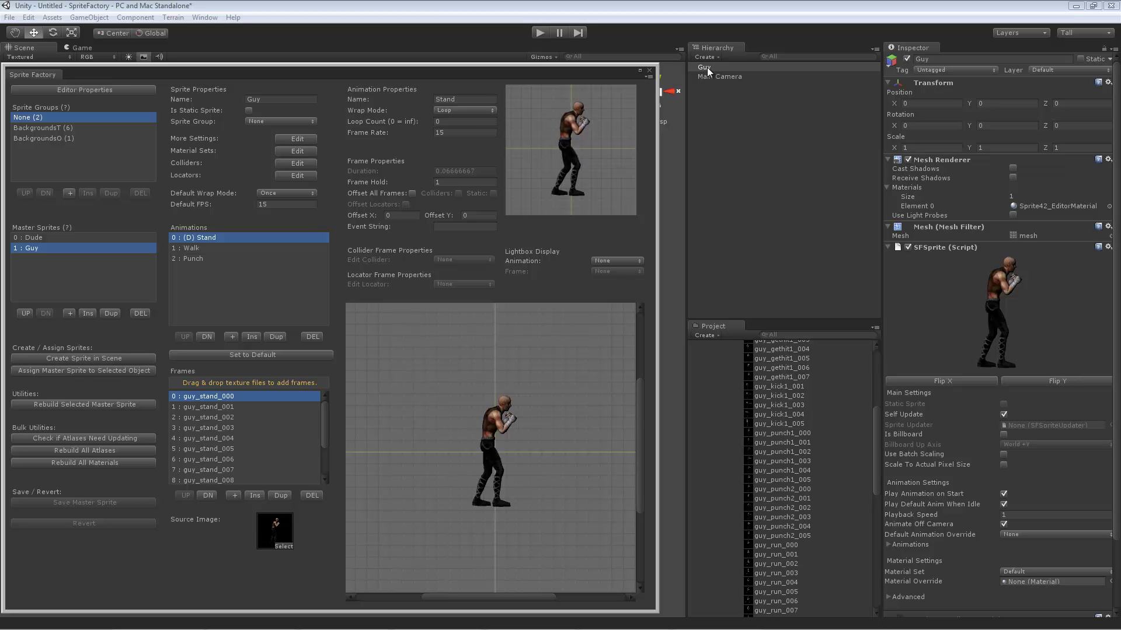
Step: Close the Sprite Factory editor and select Guy in the scene hierarchy
click(649, 70)
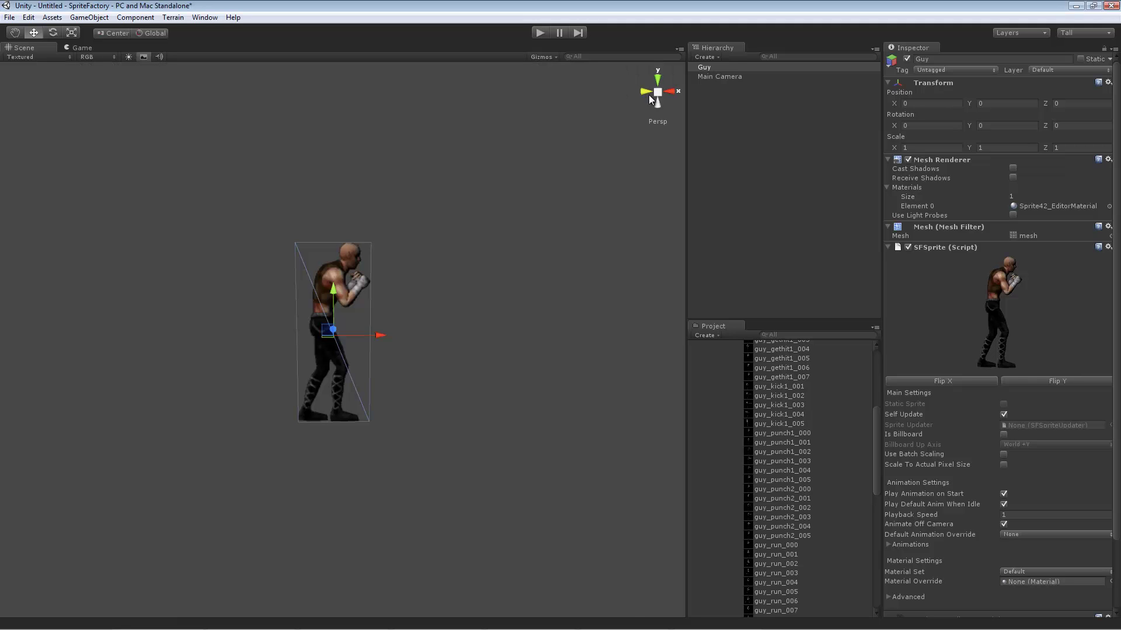
click(369, 263)
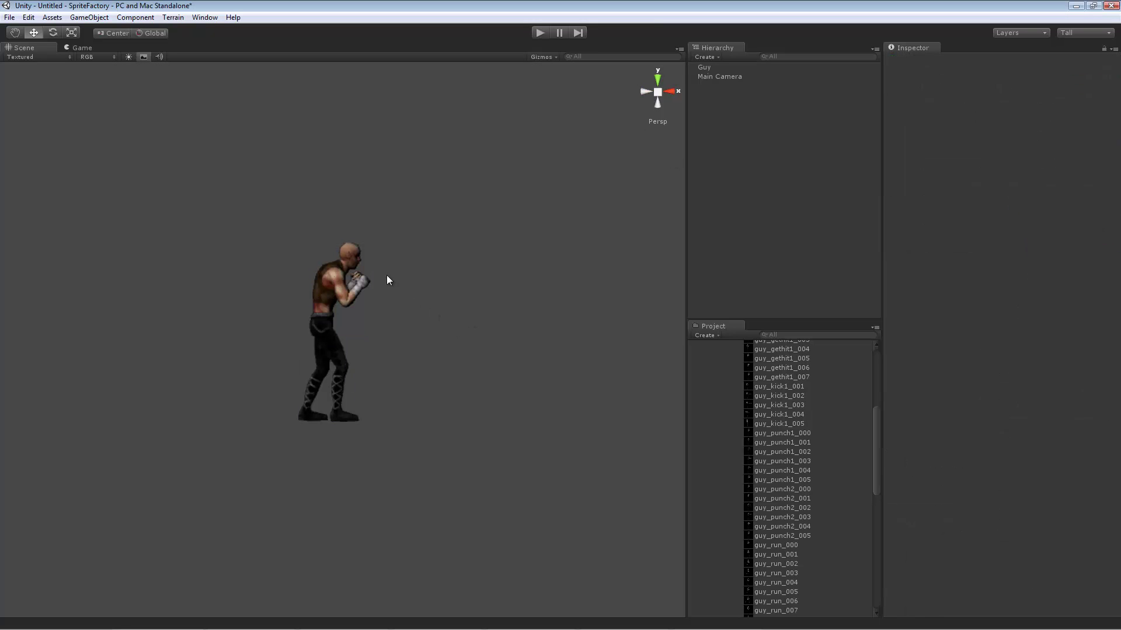
click(329, 303)
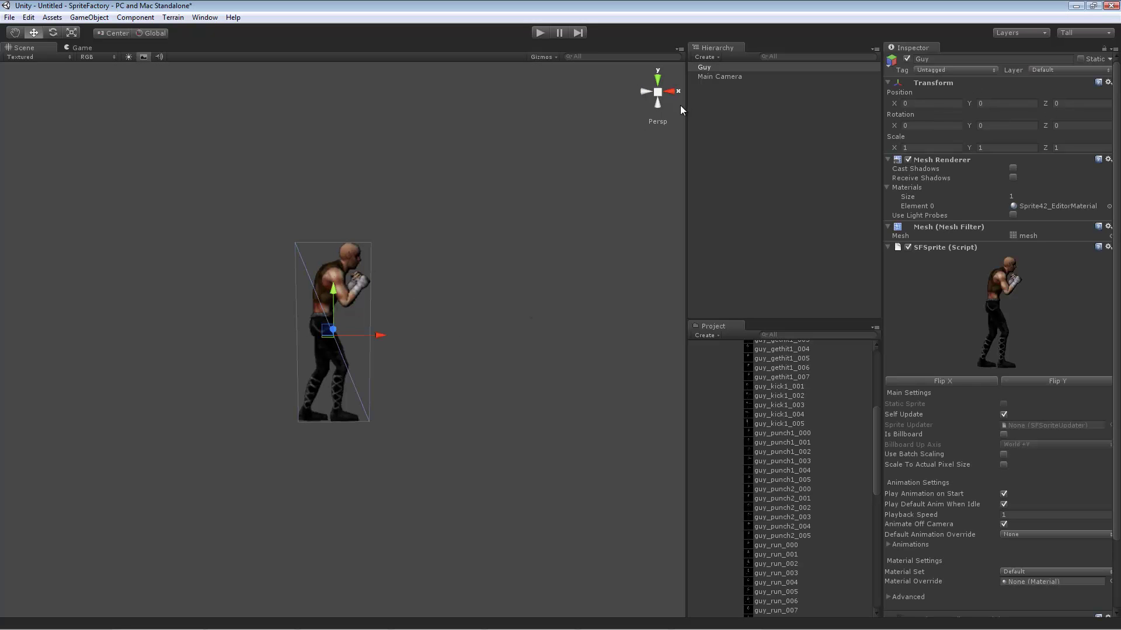
click(710, 68)
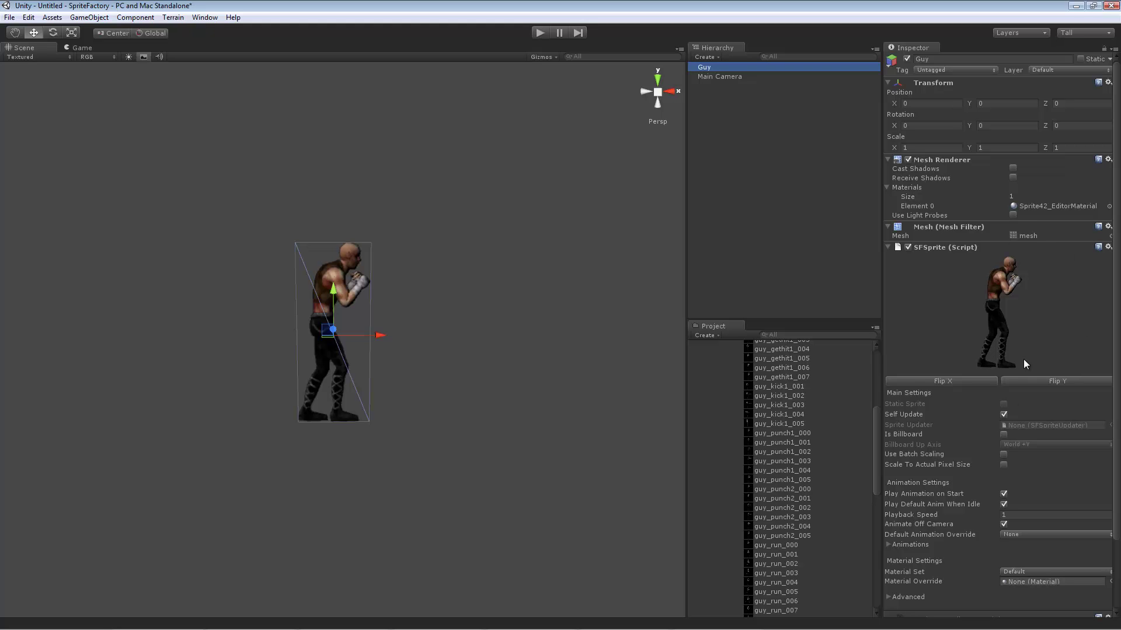
Step: Collapse the Sprites folders and drag Guy into Assets to create a Guy prefab
scroll(1035, 461, down, 3)
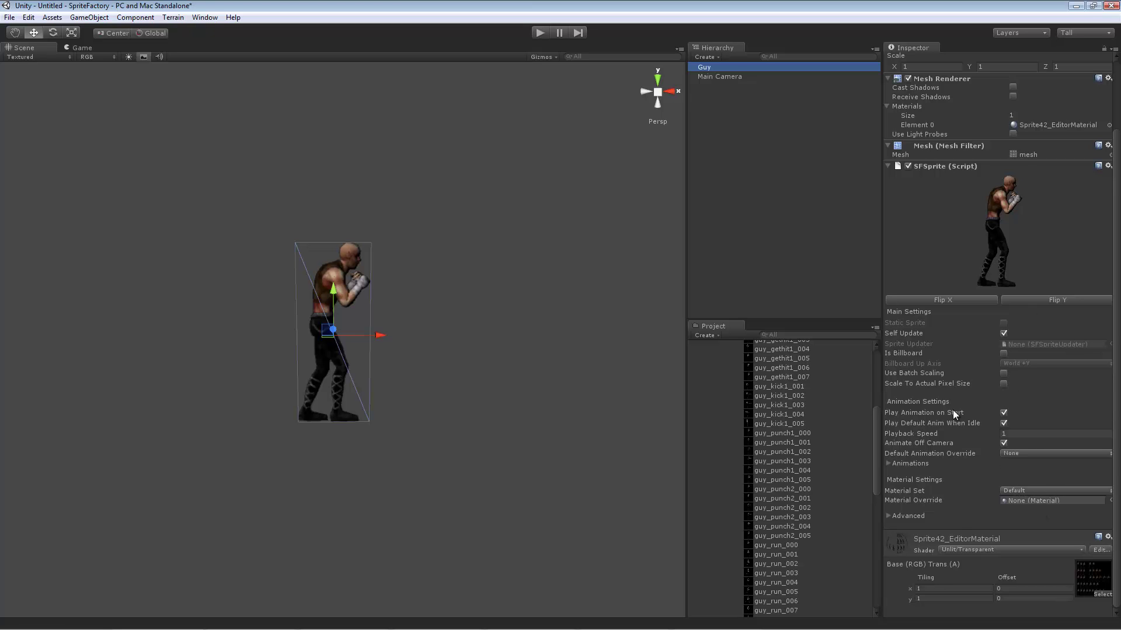
scroll(943, 377, up, 3)
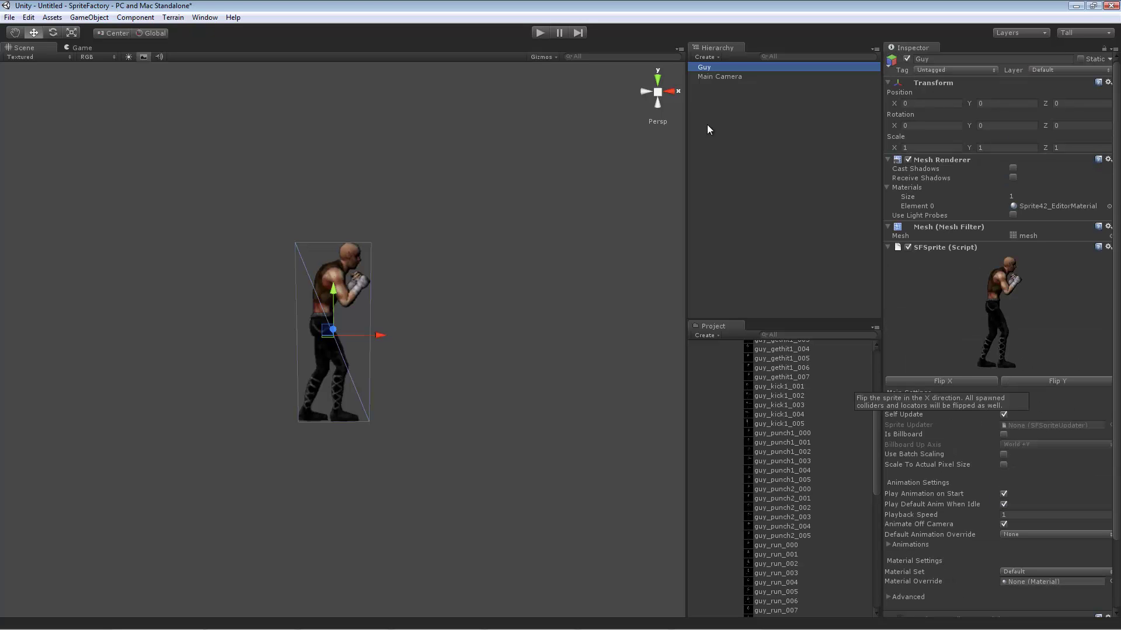
drag(877, 440, 859, 355)
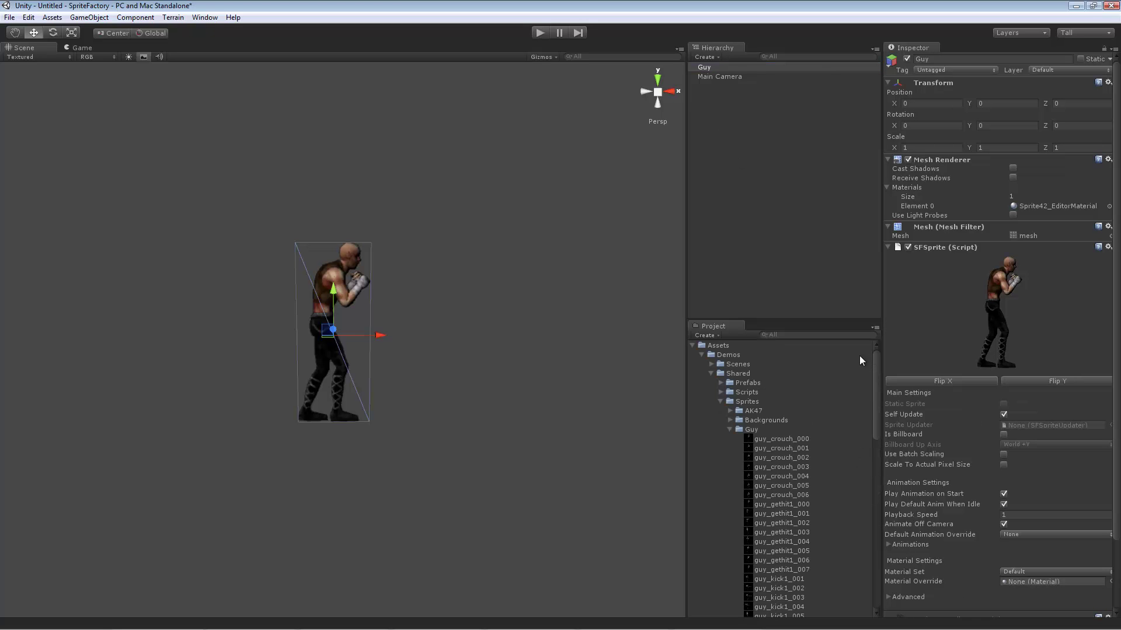
click(730, 430)
click(720, 401)
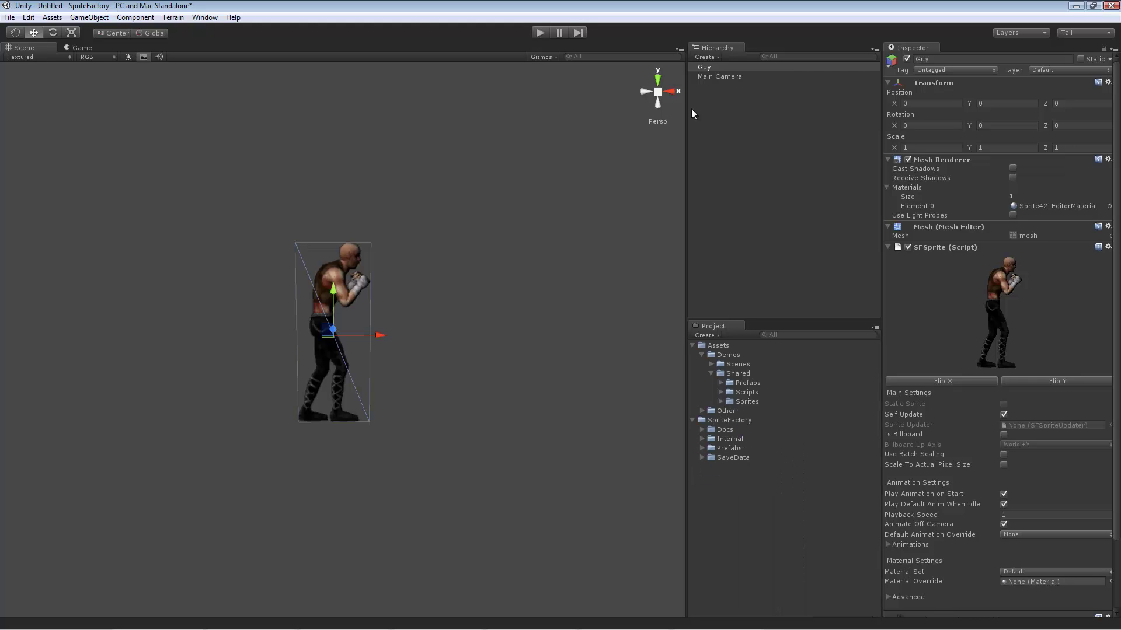
drag(707, 71, 772, 556)
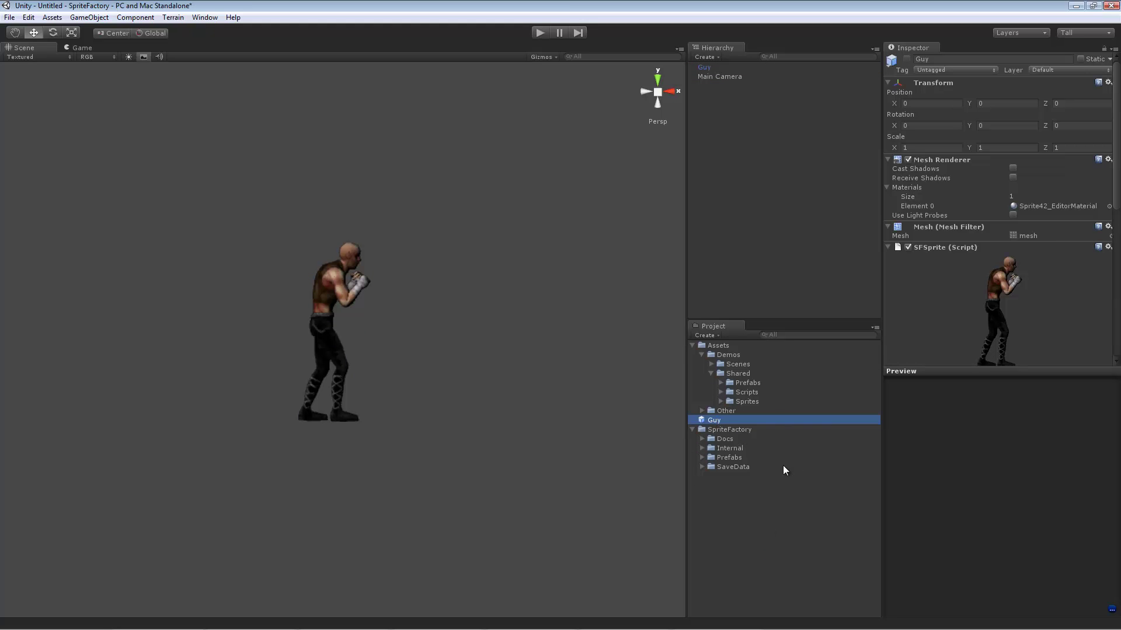
click(510, 324)
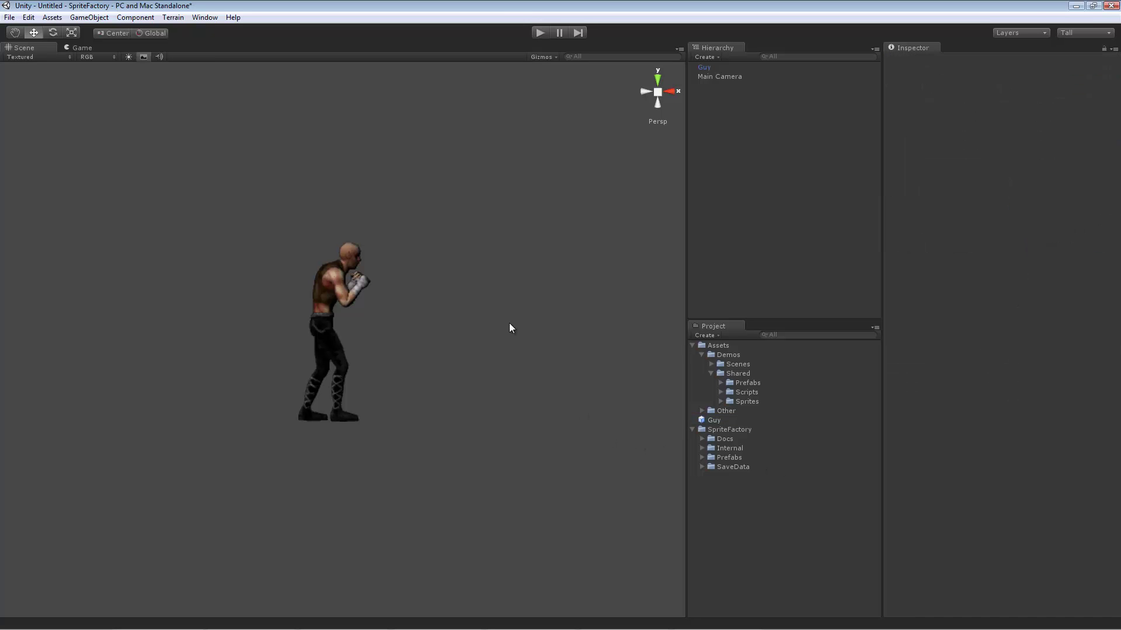
click(331, 303)
click(539, 33)
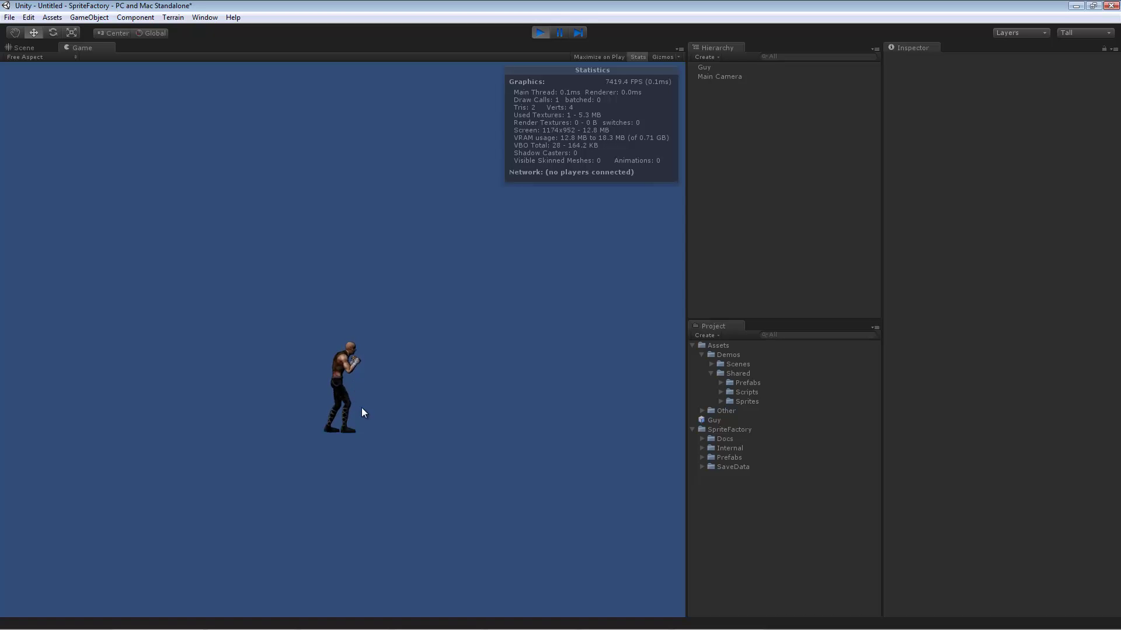
click(541, 32)
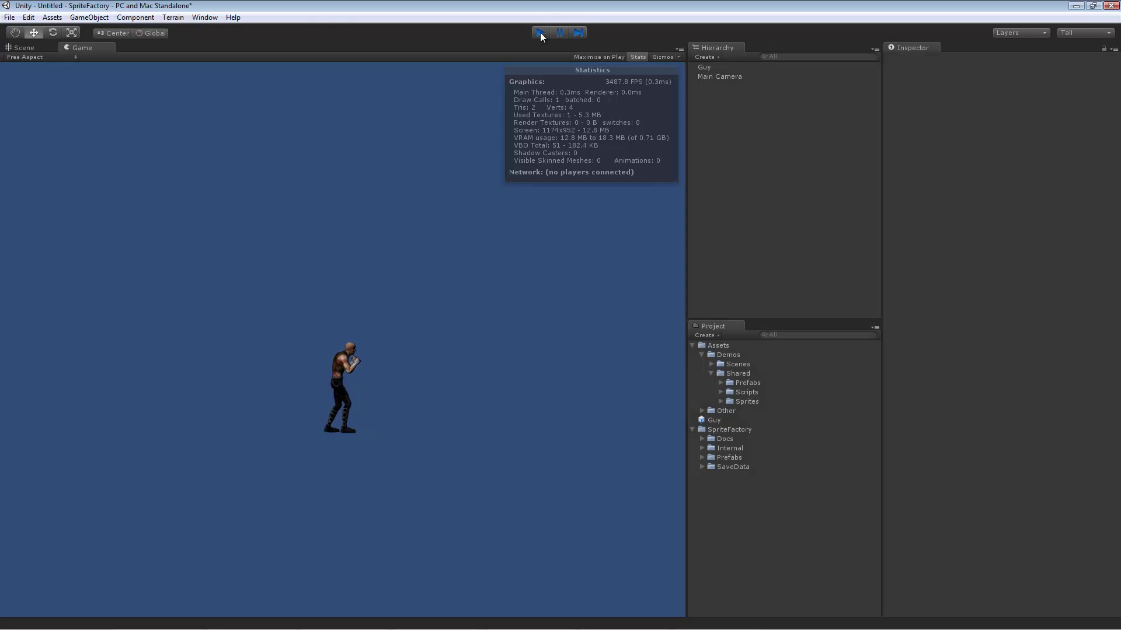
click(705, 68)
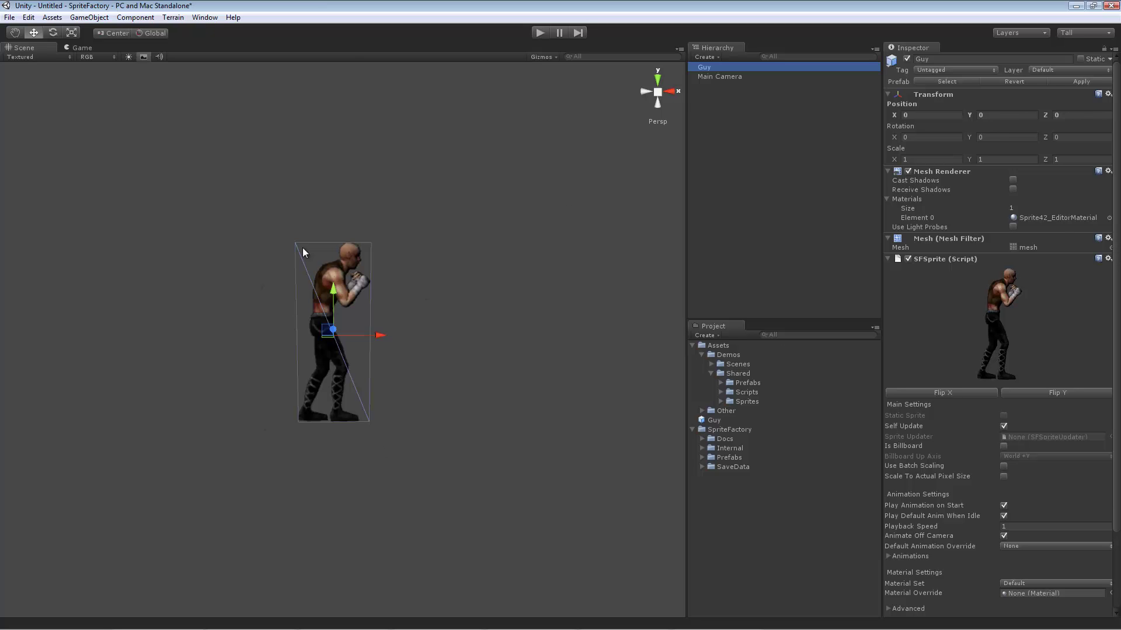
Step: Expand Assets/Demos/Shared/Scripts in the Project panel to reveal the demo scripts
scroll(1118, 268, down, 3)
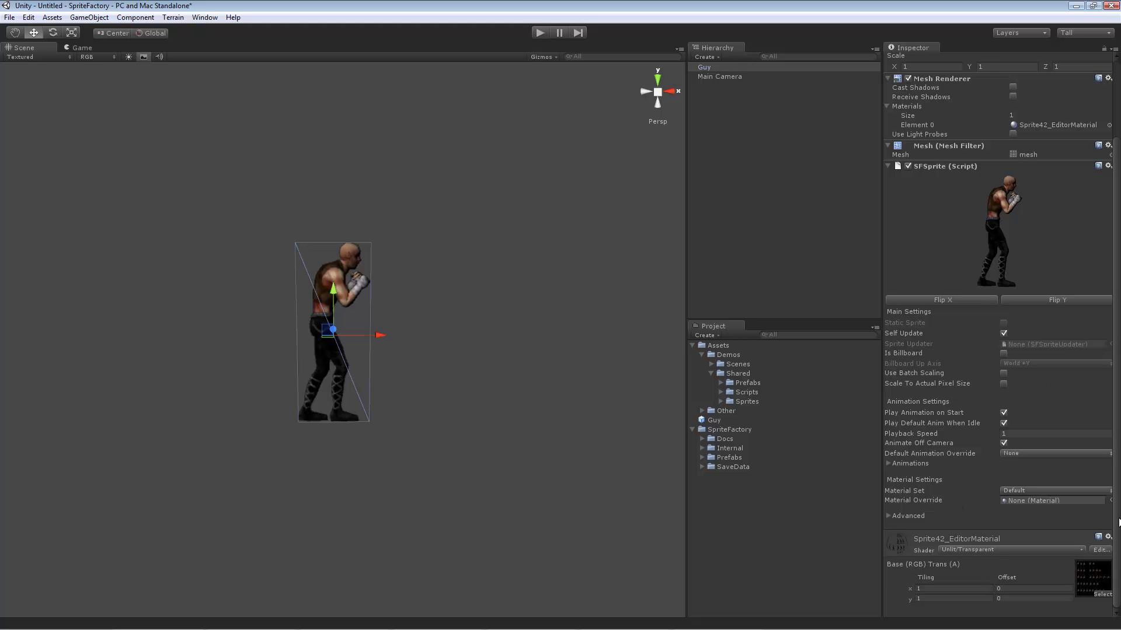
scroll(1118, 403, up, 4)
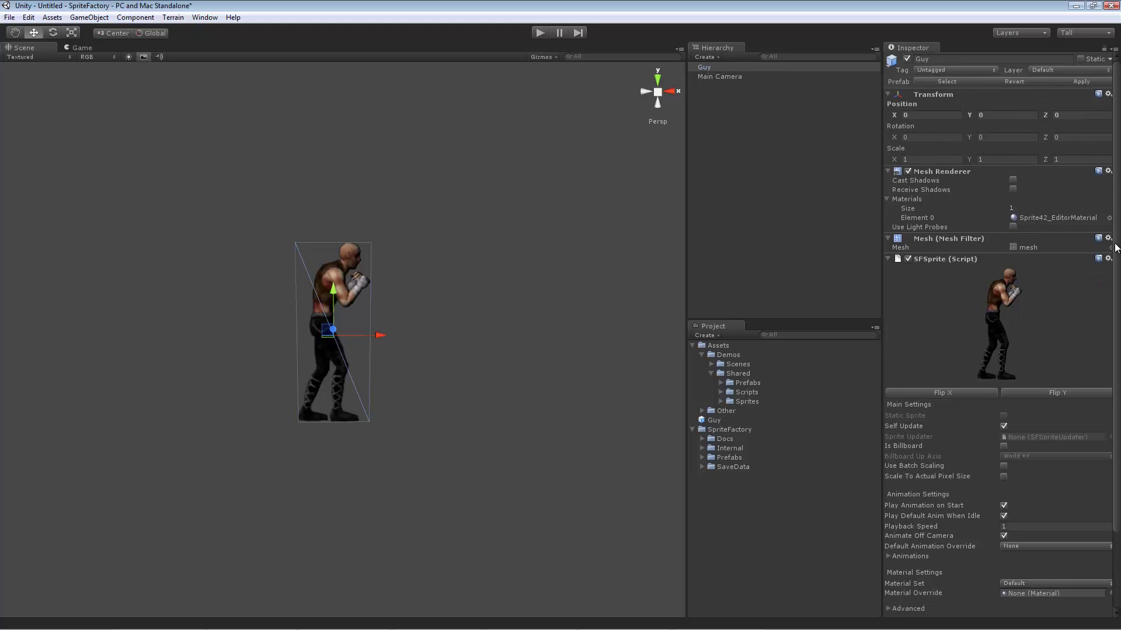
click(712, 365)
click(711, 364)
click(713, 374)
click(713, 374)
click(712, 373)
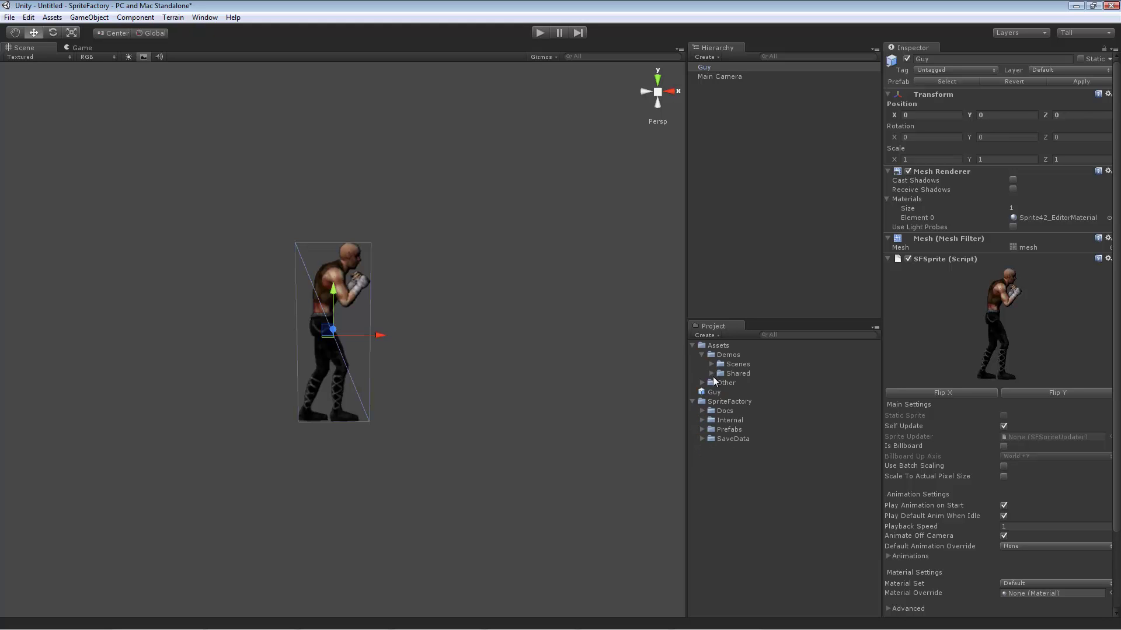
click(713, 374)
click(721, 392)
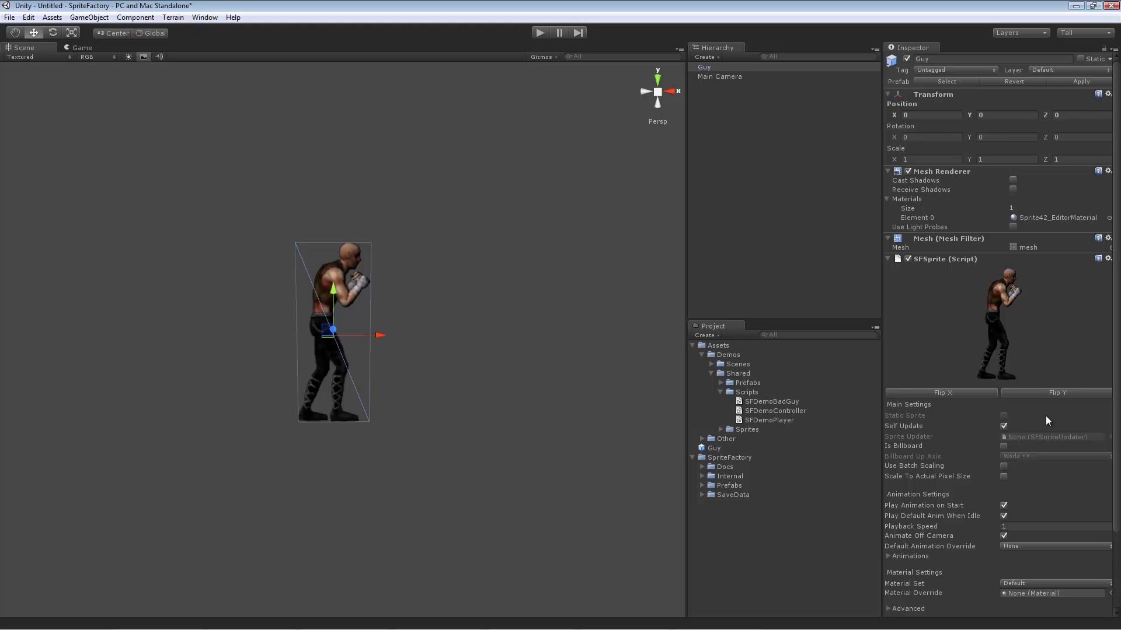
Step: Drag SFDemoPlayer onto Guy's Inspector, adding an SFDemo Player component with Speed 1
scroll(1118, 378, down, 3)
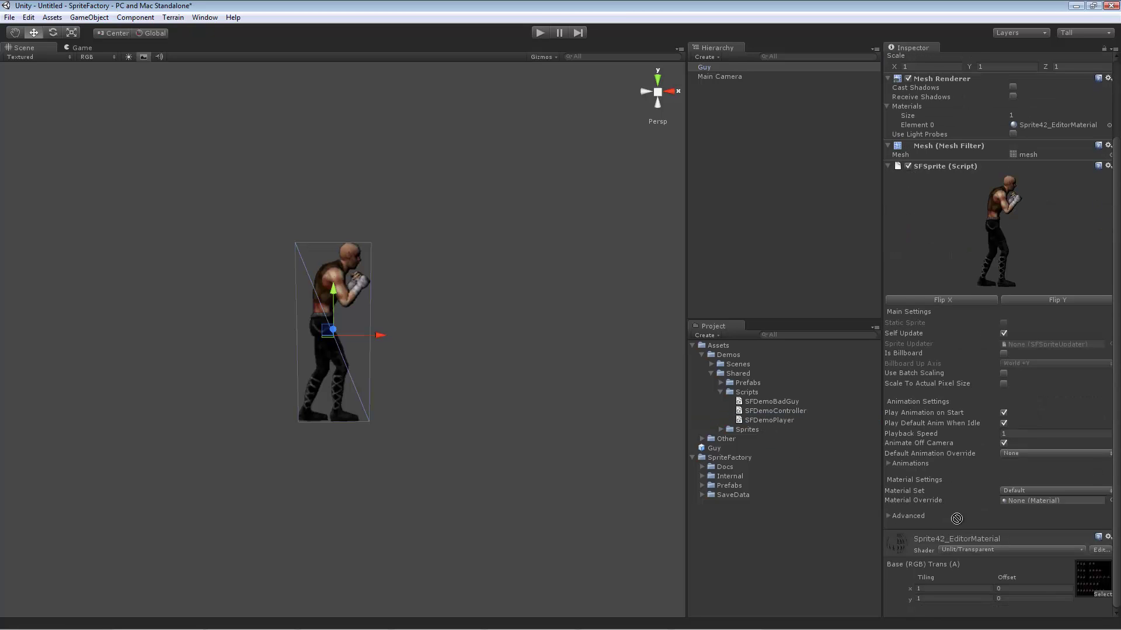
drag(997, 543, 1016, 616)
scroll(1051, 537, down, 1)
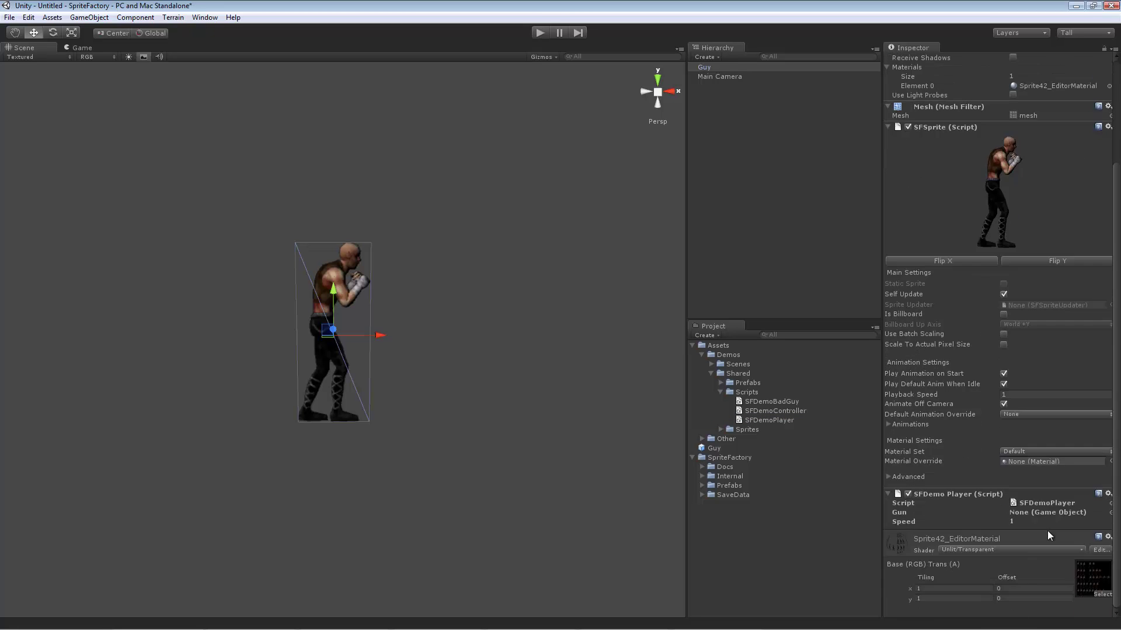
click(538, 37)
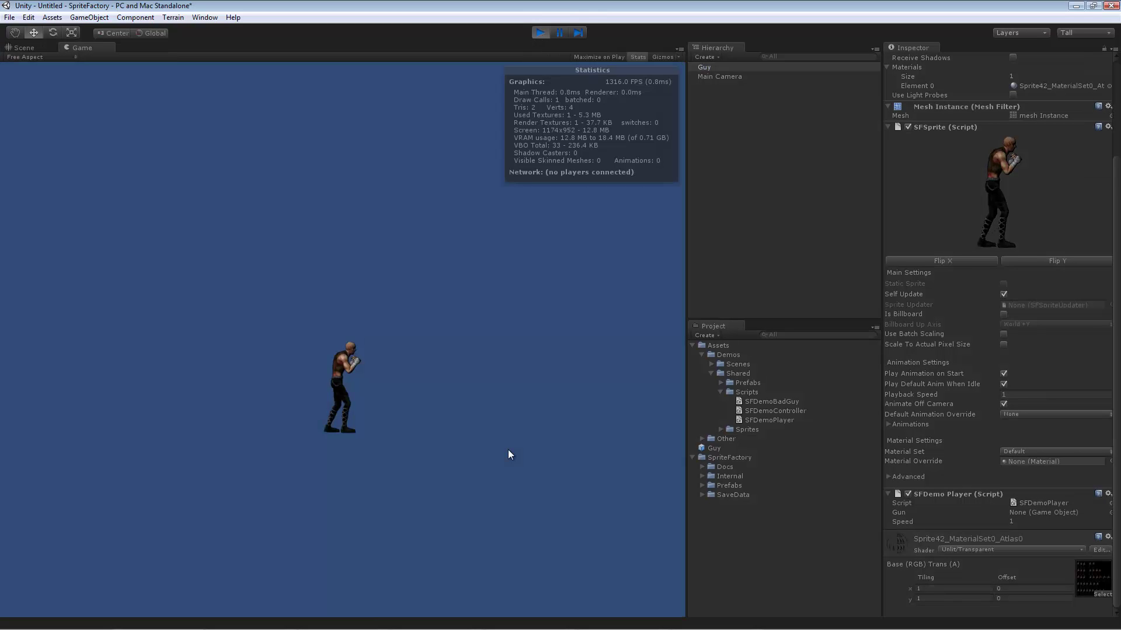
key(Left)
key(Right)
click(1016, 522)
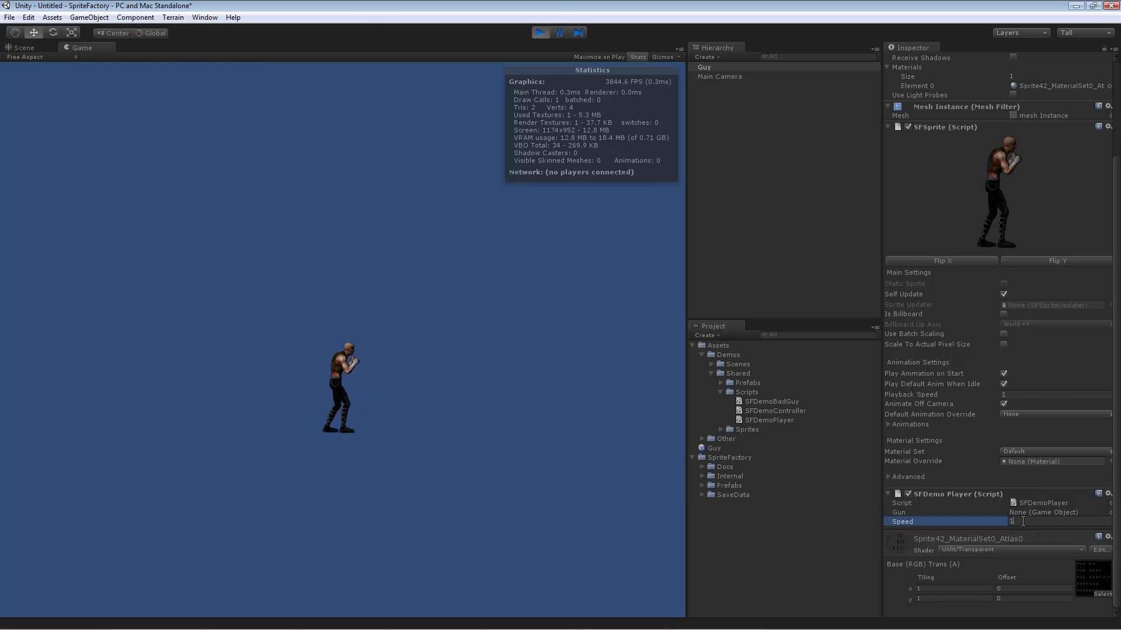
text(2)
key(Right)
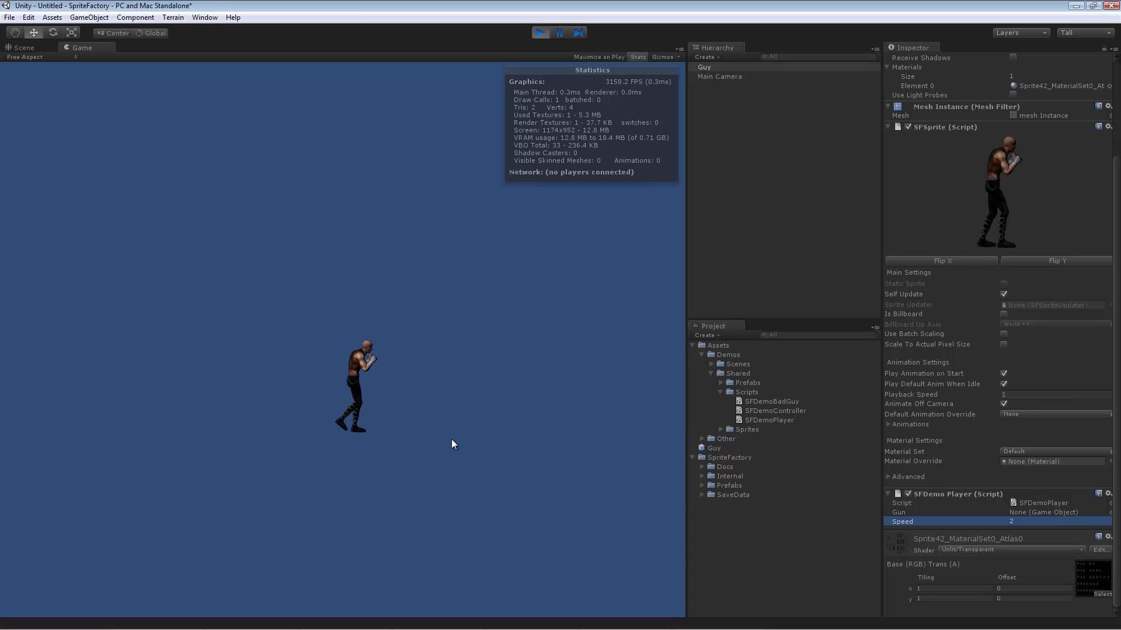
key(Left)
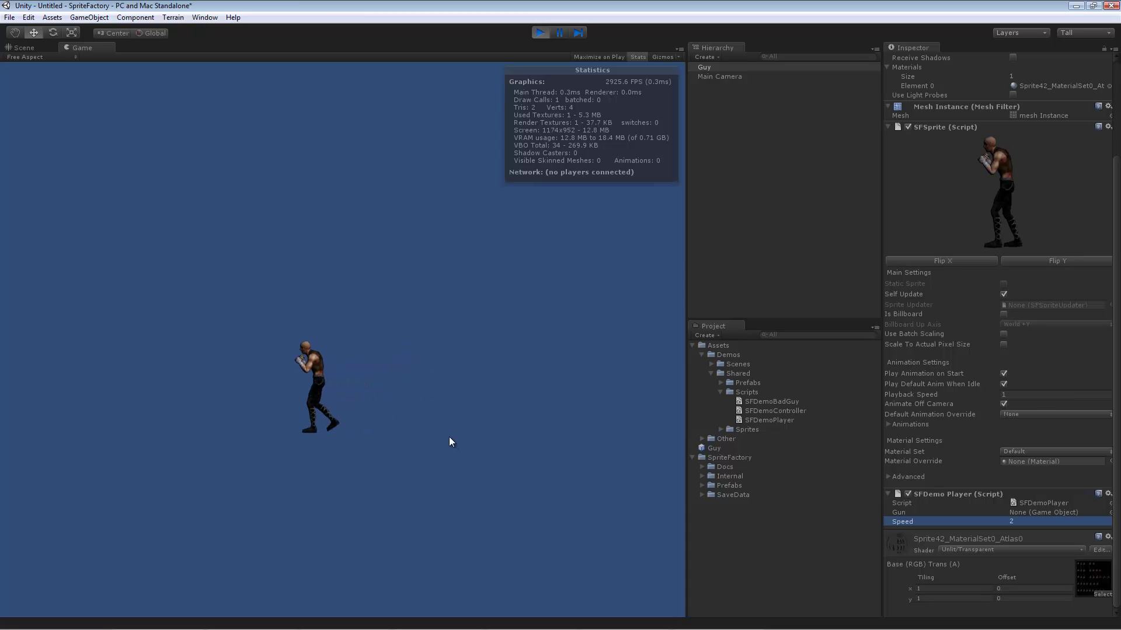
key(Right)
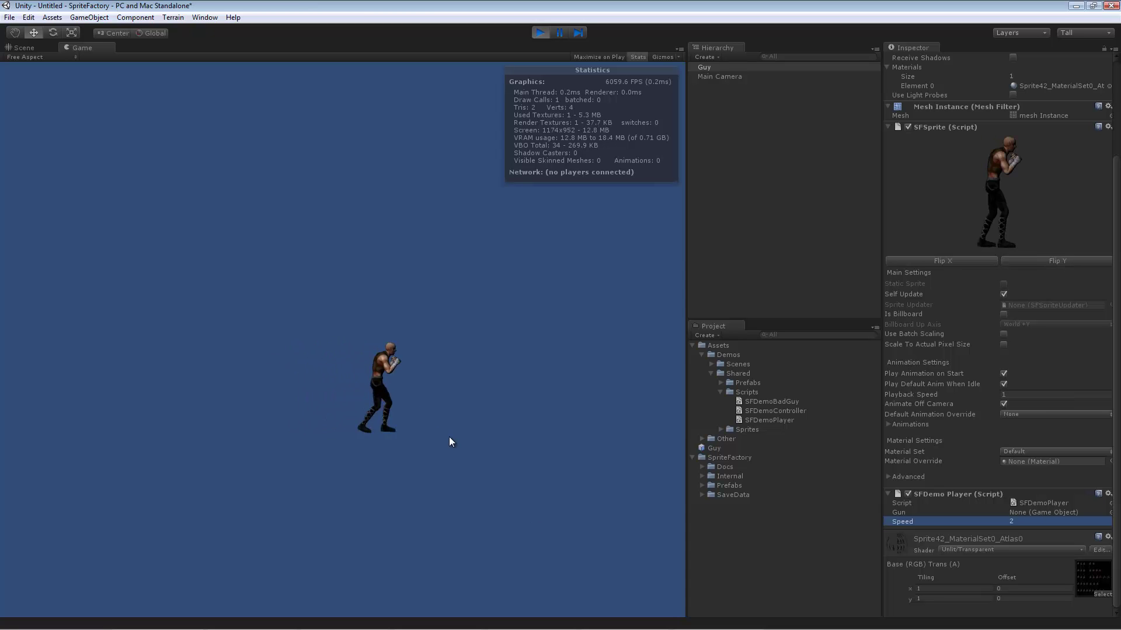
key(Left)
click(539, 35)
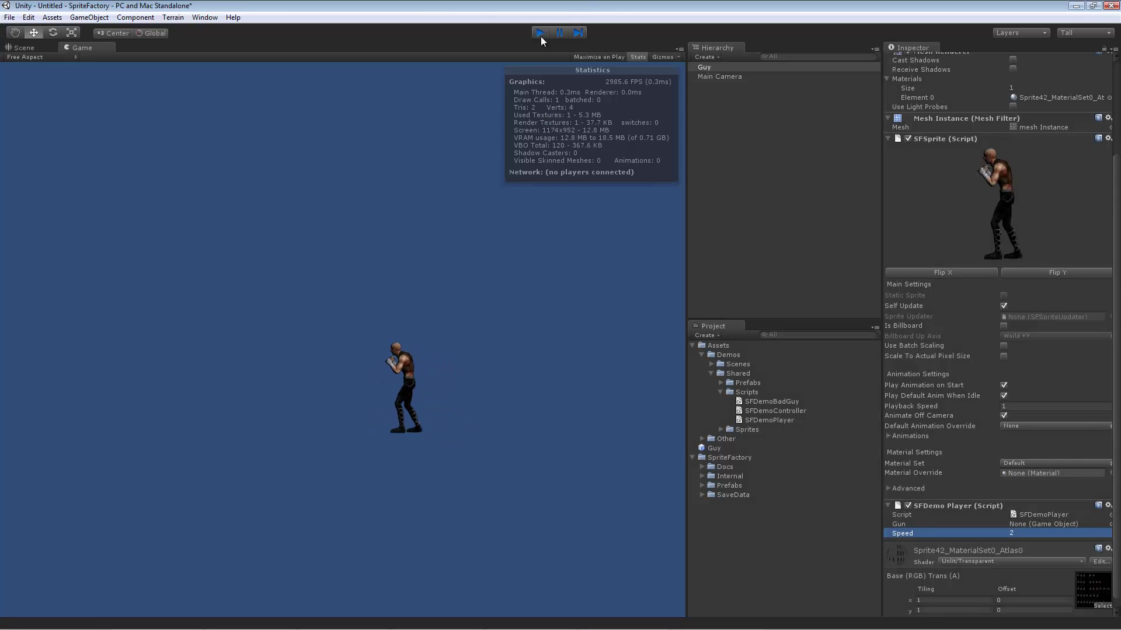